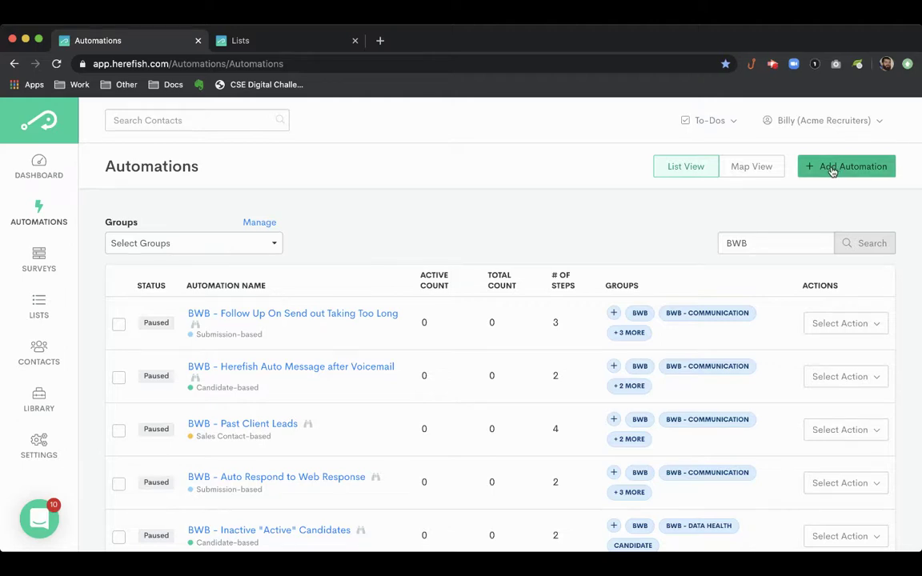
Start a new blank automation from scratch and make it submission-based.
{"action": "left_click", "coordinate": [832, 170]}
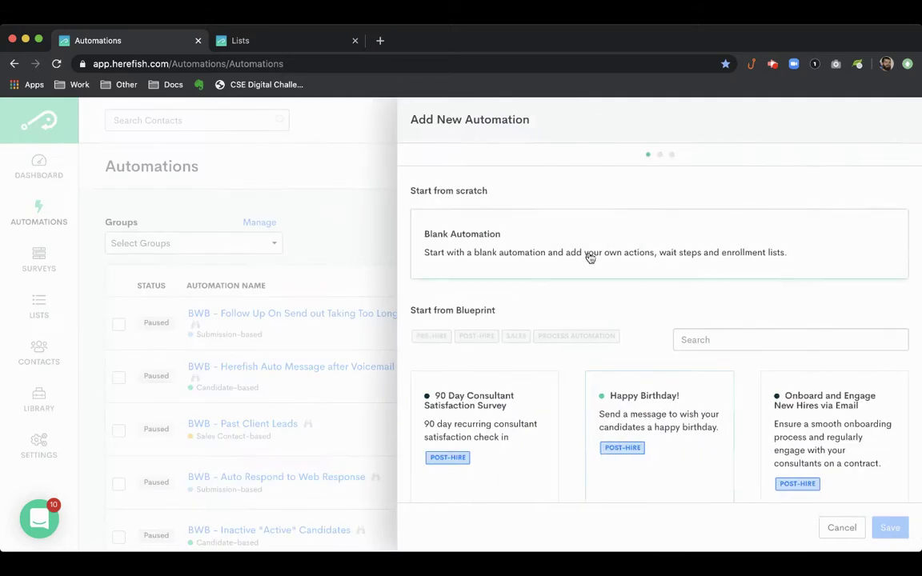
{"action": "left_click", "coordinate": [591, 255]}
{"action": "left_click", "coordinate": [636, 446]}
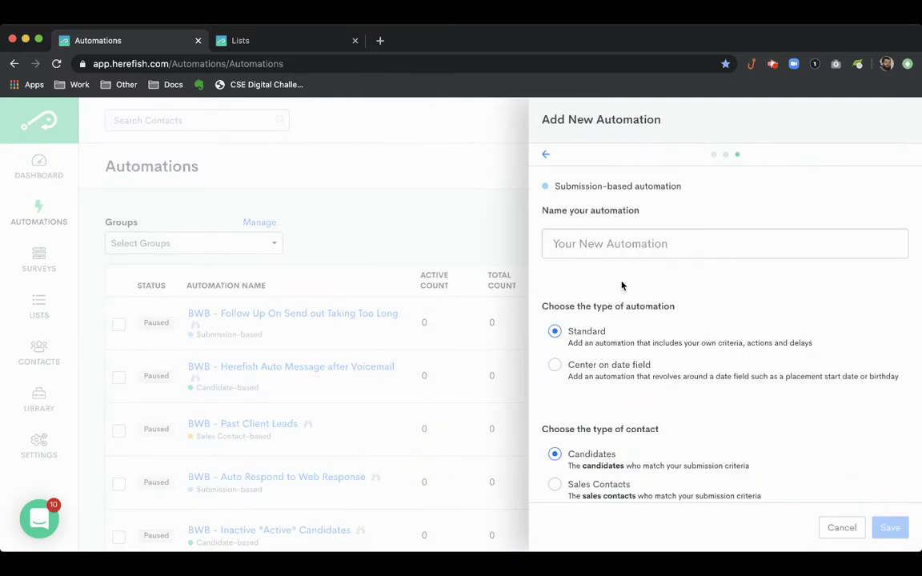
Name the automation "BWB - Auto Notify Submitted Candidates When Job Closes" and save it as a standard automation for candidates.
{"action": "left_click", "coordinate": [624, 246]}
{"action": "type", "text": "BWB "}
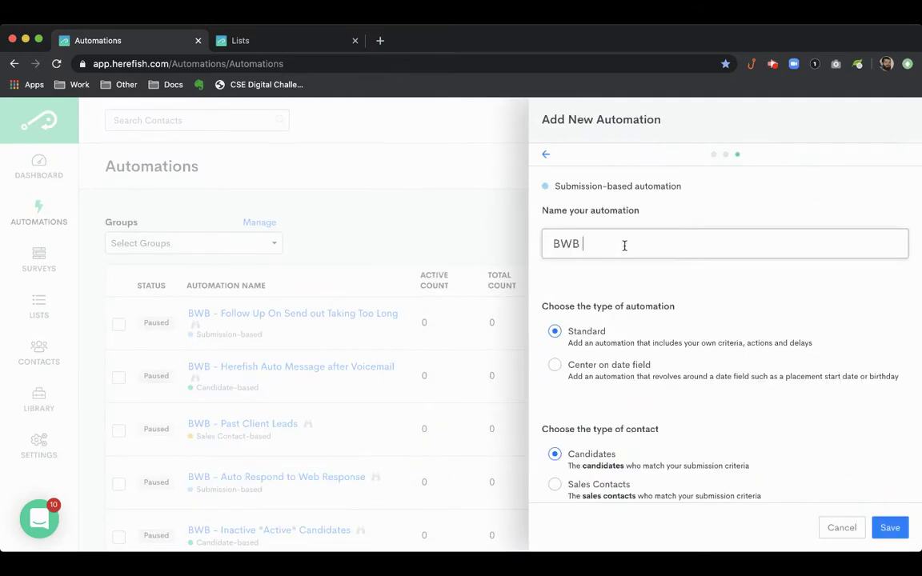
{"action": "type", "text": "- Auto Notify Submitted Candid"}
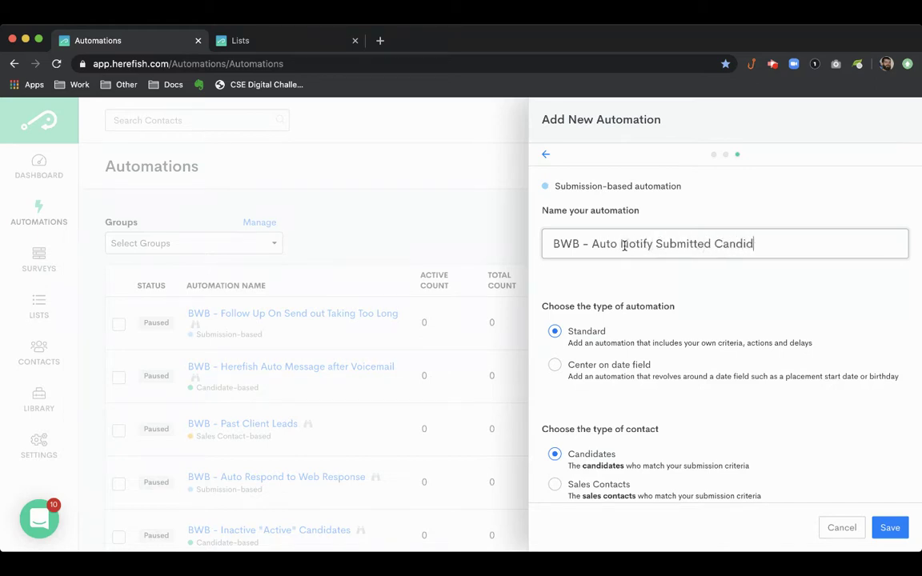
{"action": "type", "text": "ates when Job "}
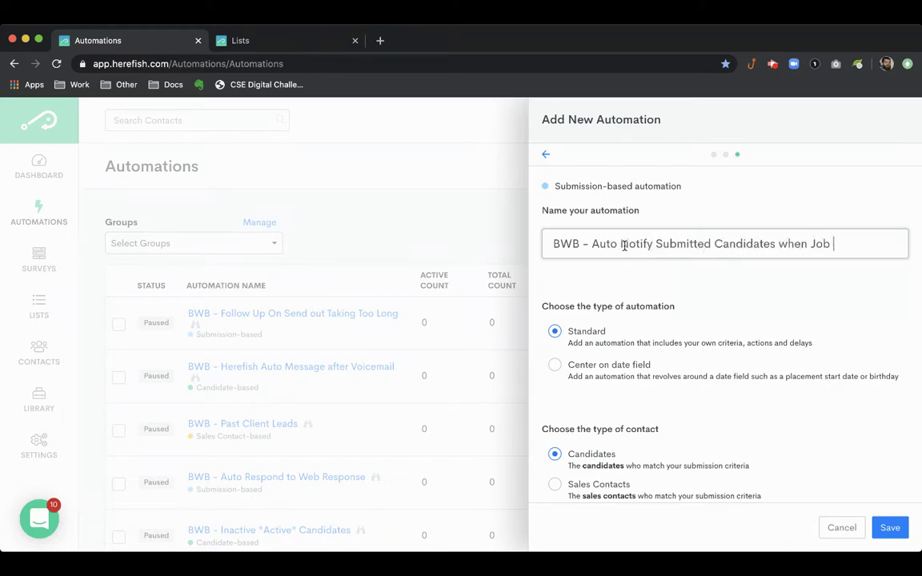
{"action": "type", "text": "Closes"}
{"action": "left_click", "coordinate": [781, 246]}
{"action": "type", "text": "W"}
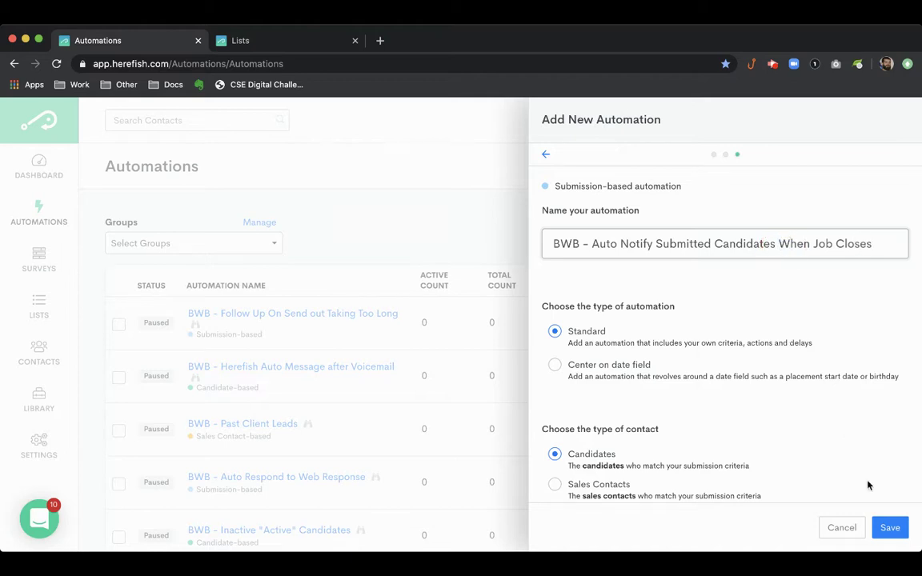
{"action": "left_click", "coordinate": [889, 527]}
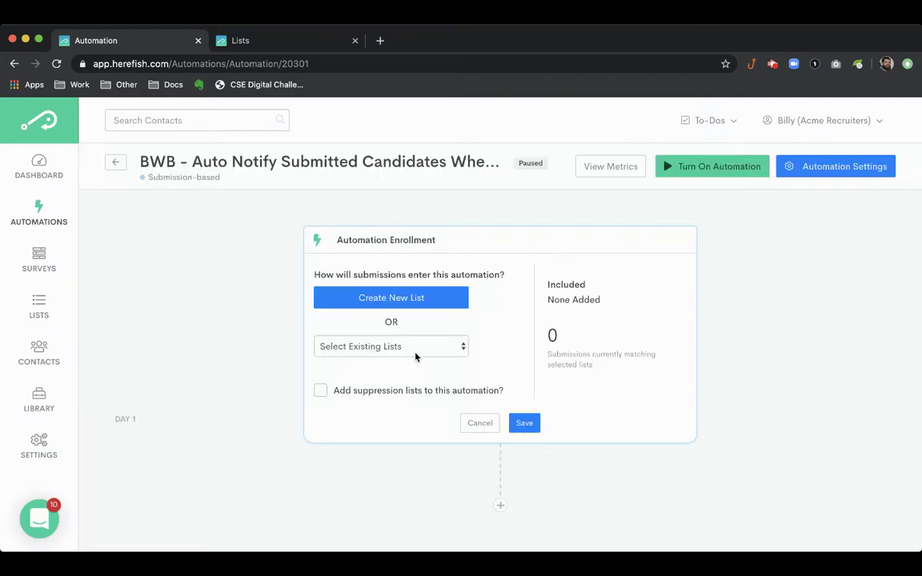
Create a new always-updated enrollment list named "BWB - Auto Notify Submitted Candidates Job Closed".
{"action": "left_click", "coordinate": [411, 303]}
{"action": "left_click", "coordinate": [436, 337]}
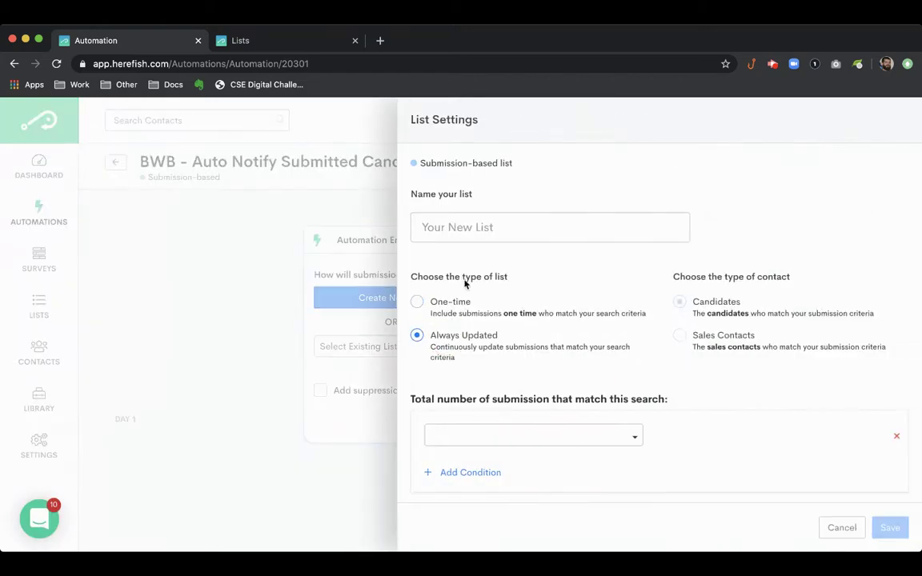
{"action": "left_click", "coordinate": [475, 229]}
{"action": "type", "text": "BWB "}
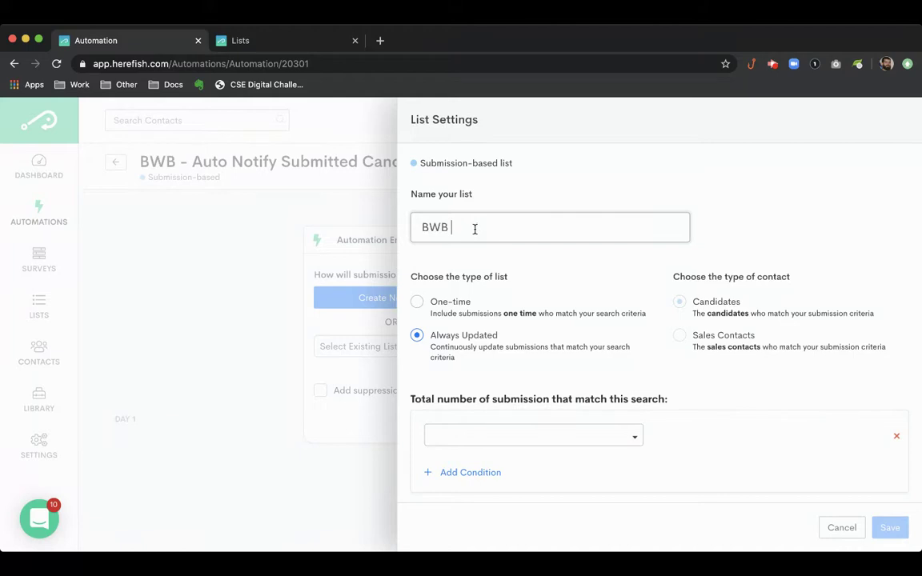
{"action": "type", "text": "- Auto Notify Submitte"}
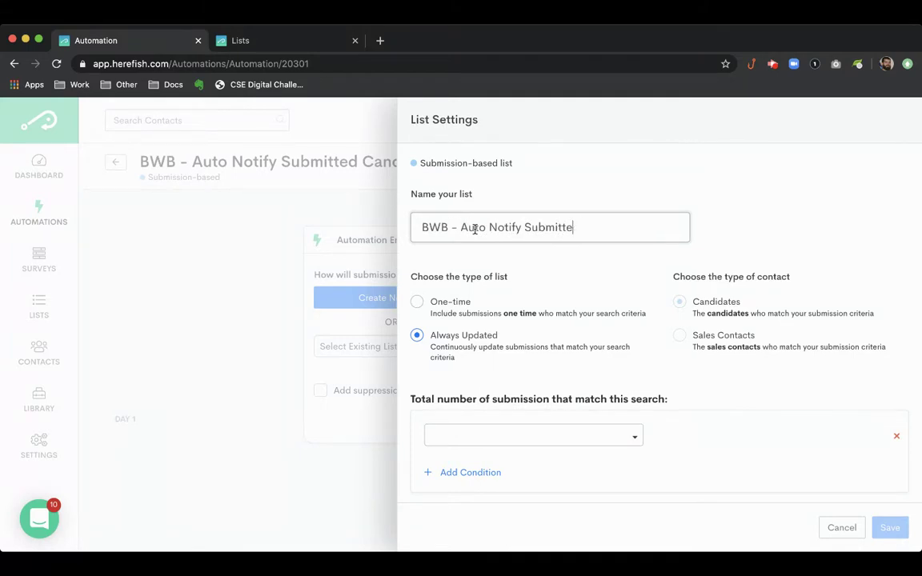
{"action": "type", "text": "d Candidates Jo"}
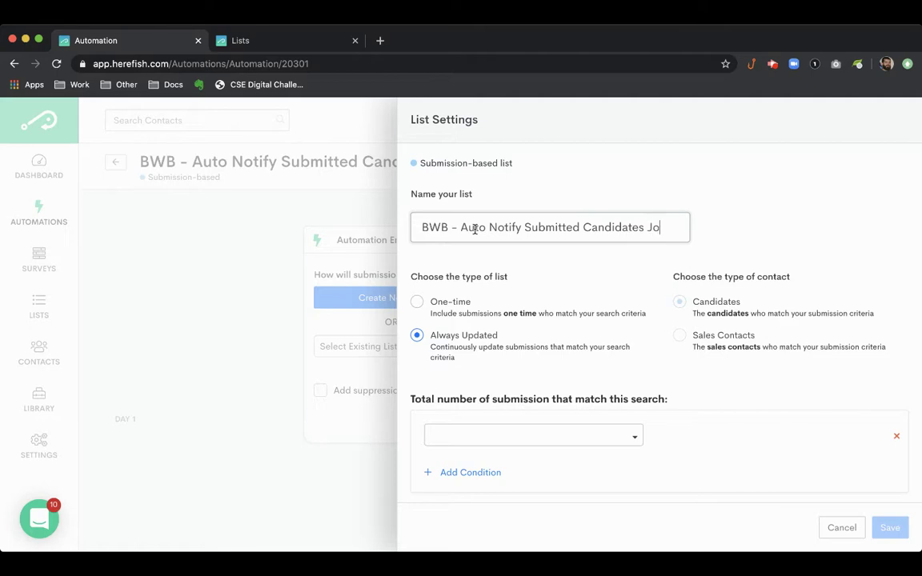
{"action": "type", "text": "b Closed"}
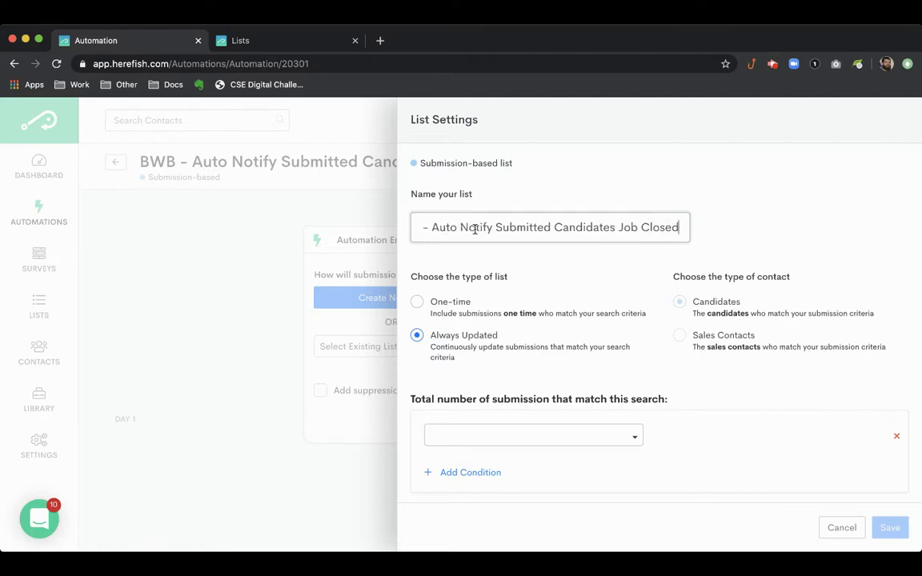
Set the list's first condition to Submission Status Is 1st Interview, 2nd Interview, 3rd Interview or Interested.
{"action": "left_click", "coordinate": [501, 434]}
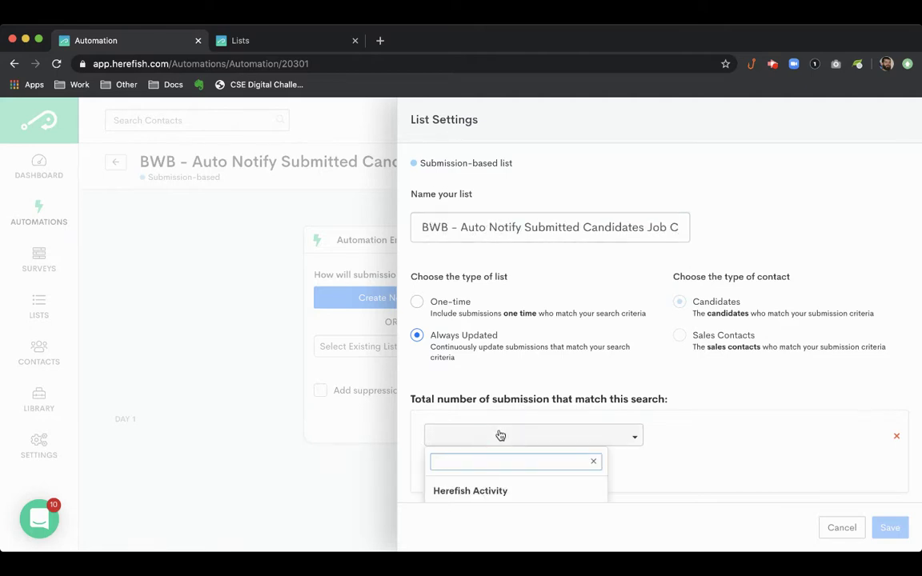
{"action": "type", "text": "Submission"}
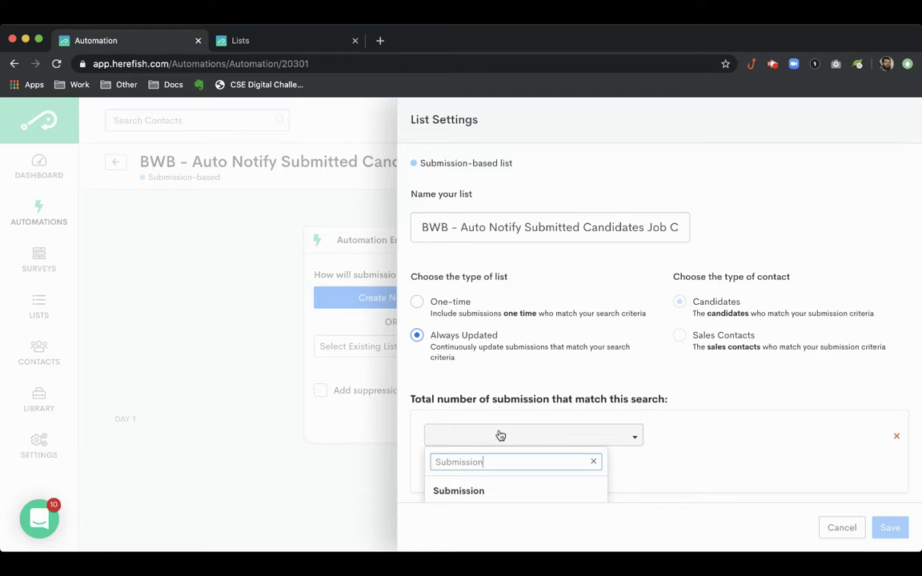
{"action": "scroll", "coordinate": [500, 436], "scroll_direction": "down", "scroll_amount": 1}
{"action": "scroll", "coordinate": [523, 469], "scroll_direction": "down", "scroll_amount": 3}
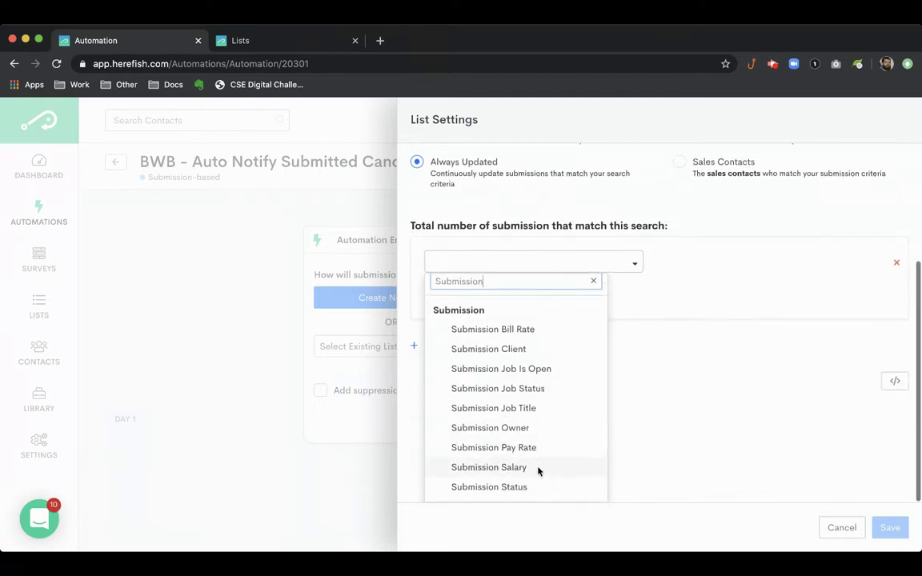
{"action": "left_click", "coordinate": [520, 487]}
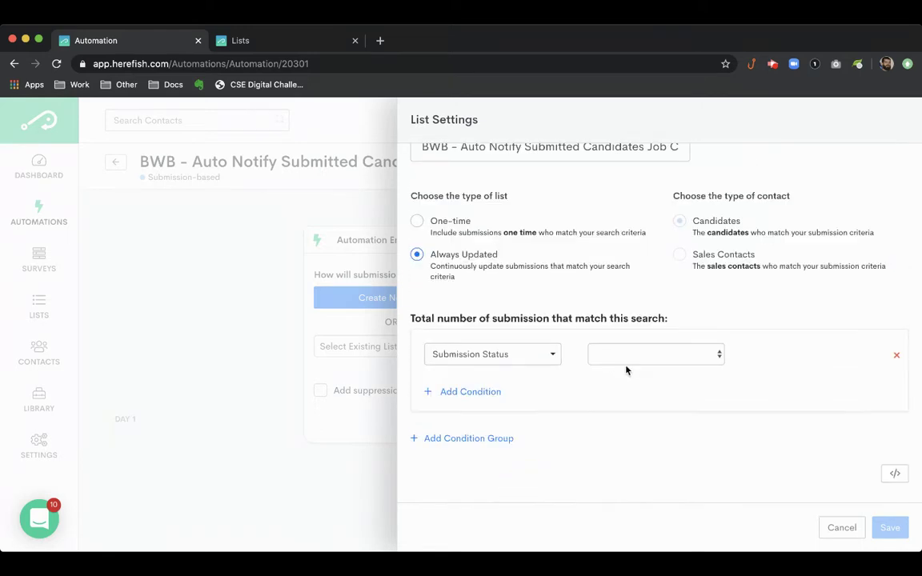
{"action": "left_click", "coordinate": [796, 357]}
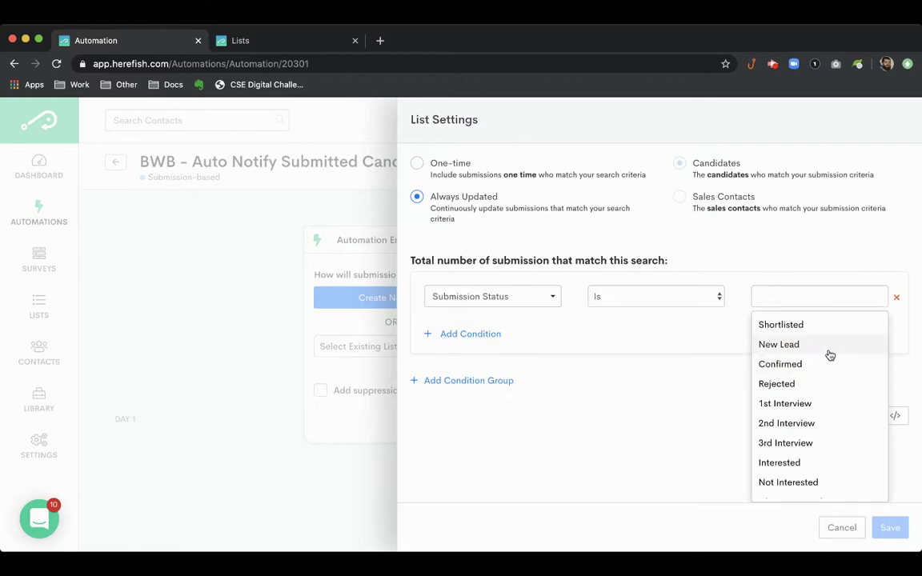
{"action": "left_click", "coordinate": [824, 407]}
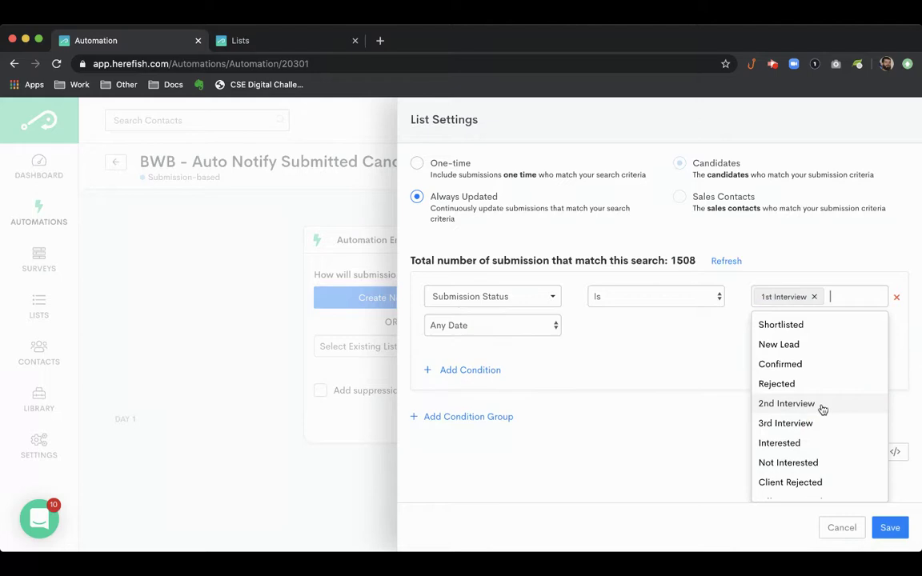
{"action": "left_click", "coordinate": [825, 407]}
{"action": "left_click", "coordinate": [824, 408]}
{"action": "left_click", "coordinate": [825, 408]}
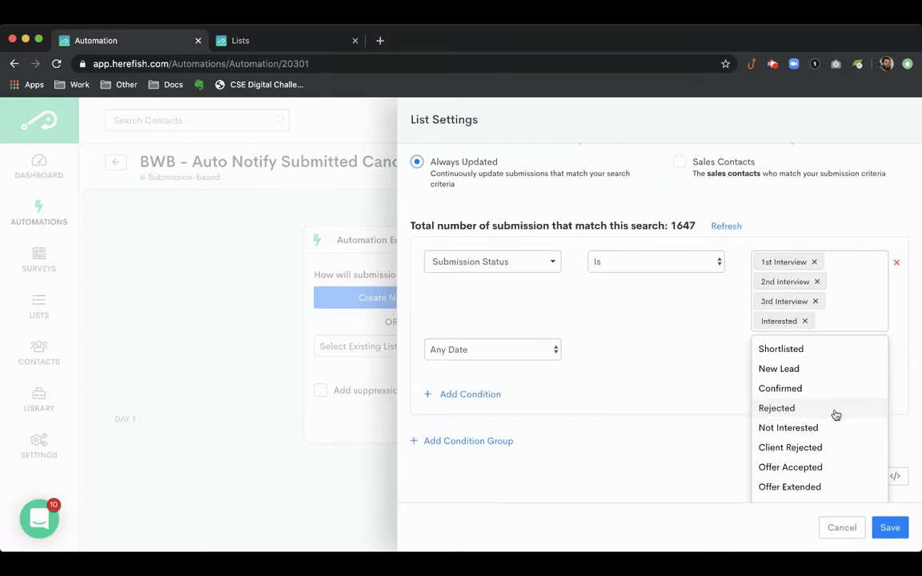
Look through the remaining submission statuses available for the first condition.
{"action": "scroll", "coordinate": [834, 412], "scroll_direction": "down", "scroll_amount": 2}
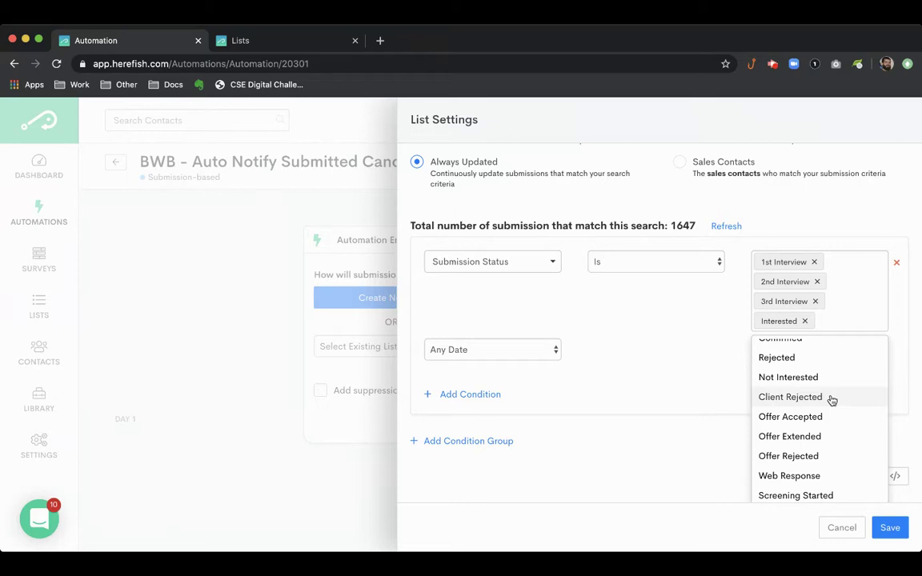
{"action": "scroll", "coordinate": [824, 427], "scroll_direction": "down", "scroll_amount": 2}
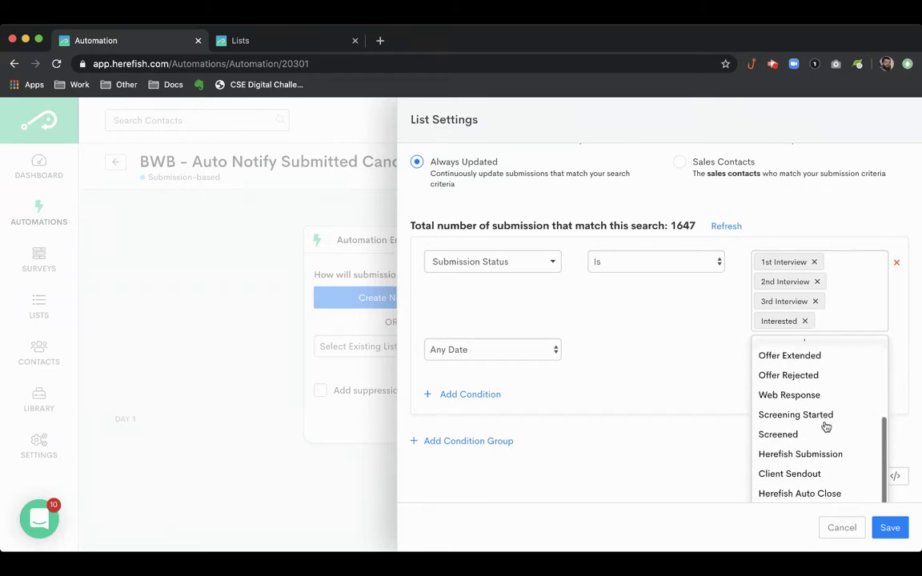
{"action": "scroll", "coordinate": [831, 429], "scroll_direction": "up", "scroll_amount": 1}
{"action": "scroll", "coordinate": [837, 444], "scroll_direction": "down", "scroll_amount": 1}
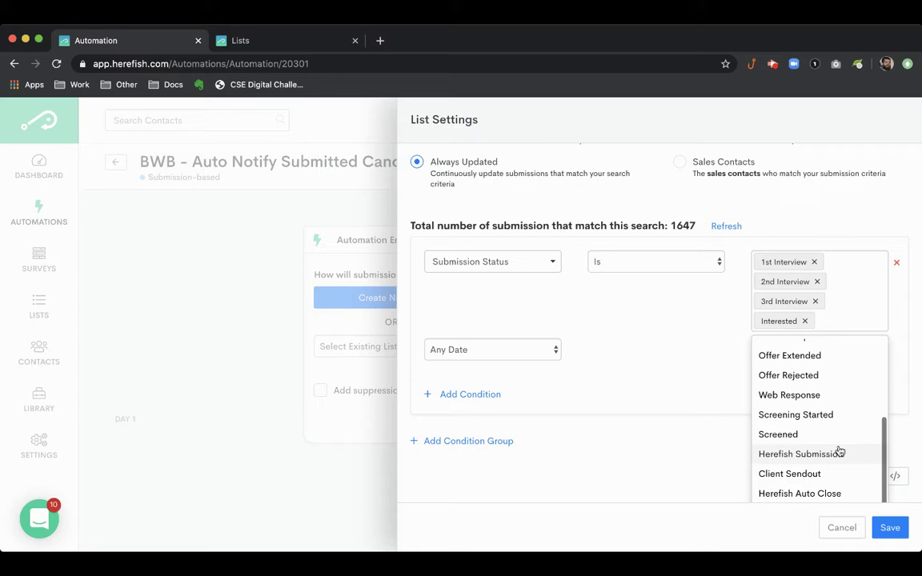
{"action": "scroll", "coordinate": [830, 458], "scroll_direction": "up", "scroll_amount": 1}
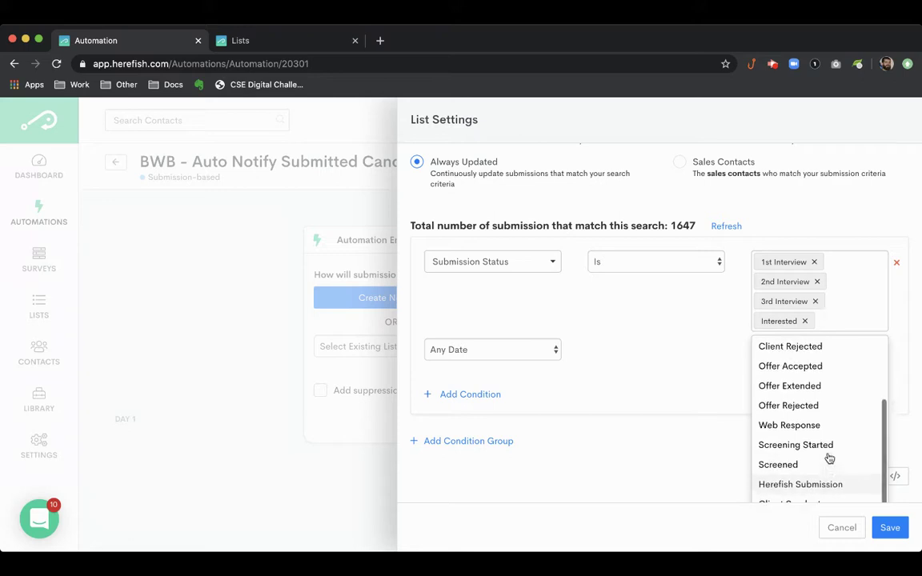
{"action": "scroll", "coordinate": [830, 458], "scroll_direction": "down", "scroll_amount": 1}
{"action": "scroll", "coordinate": [829, 458], "scroll_direction": "up", "scroll_amount": 1}
{"action": "scroll", "coordinate": [830, 458], "scroll_direction": "up", "scroll_amount": 1}
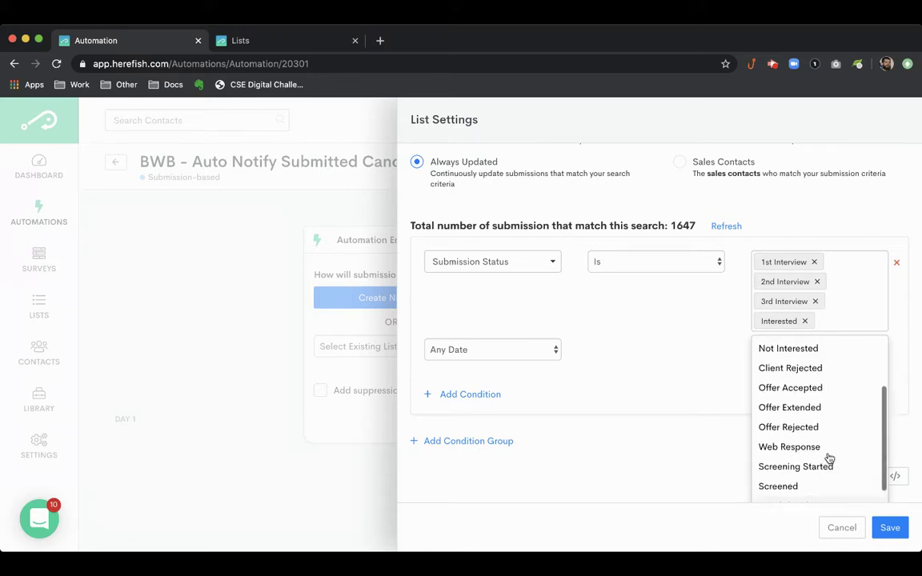
{"action": "scroll", "coordinate": [829, 458], "scroll_direction": "down", "scroll_amount": 2}
{"action": "scroll", "coordinate": [829, 456], "scroll_direction": "up", "scroll_amount": 3}
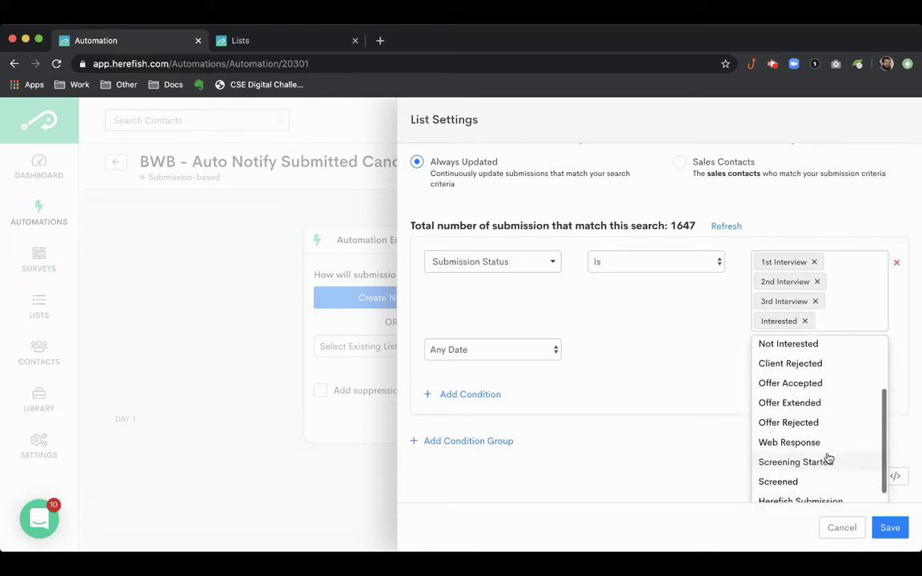
{"action": "left_click", "coordinate": [650, 339]}
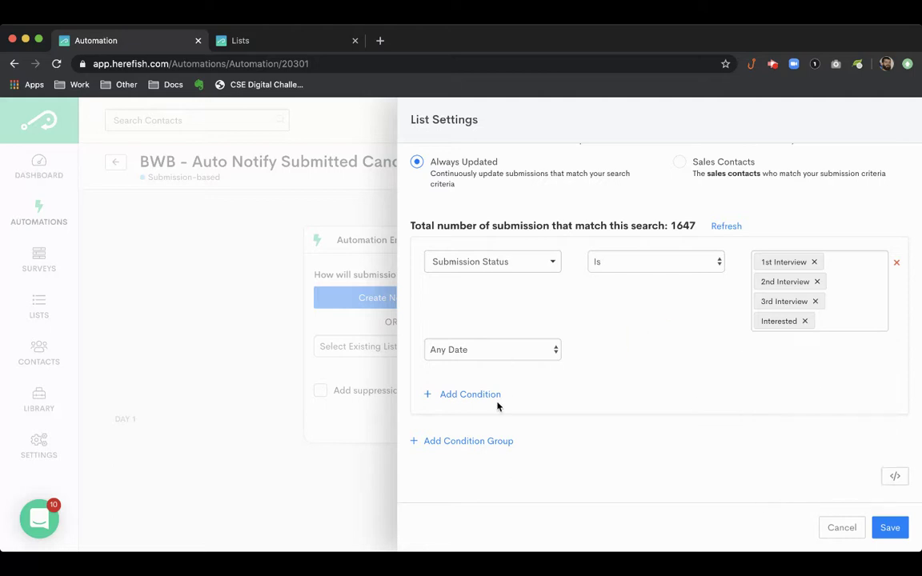
Limit the submission status condition to dates after June 1, 2020.
{"action": "left_click", "coordinate": [493, 350]}
{"action": "left_click", "coordinate": [597, 350]}
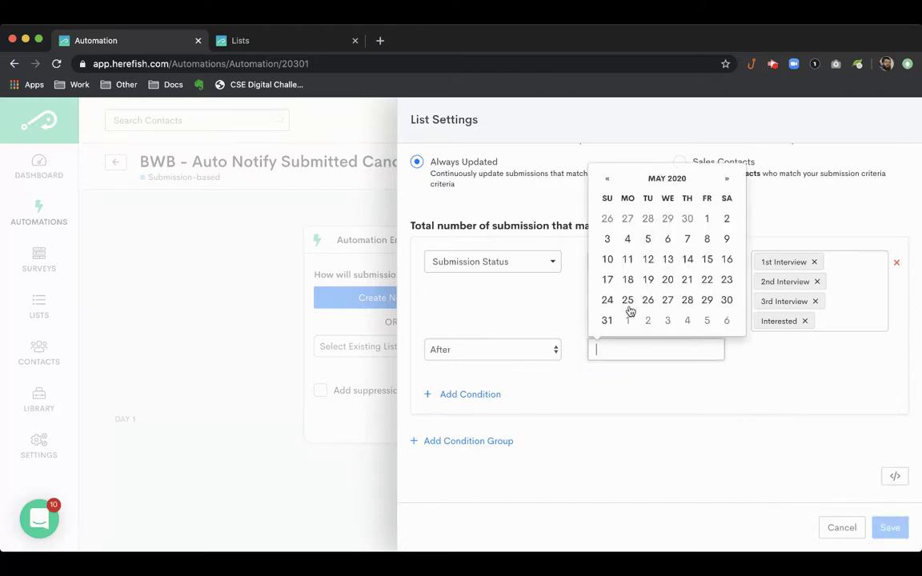
{"action": "left_click", "coordinate": [628, 319]}
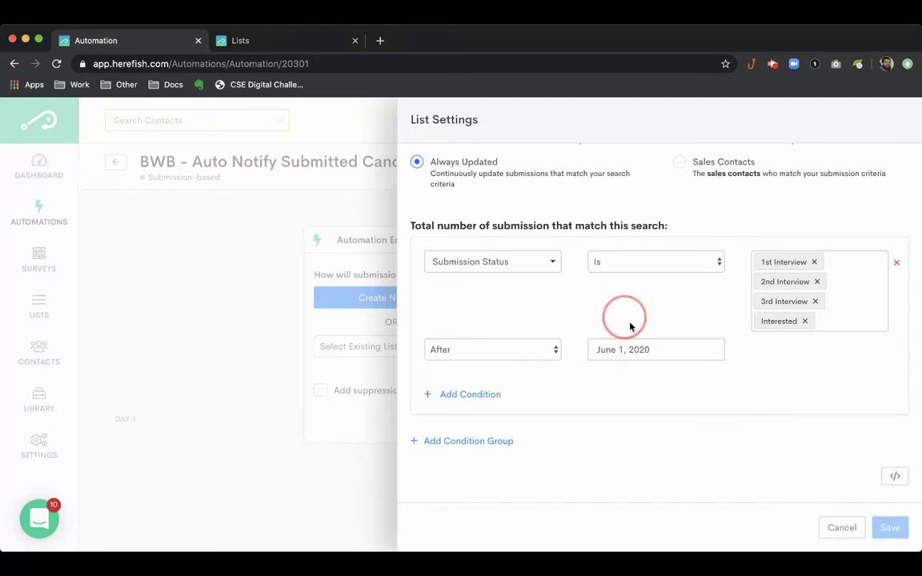
Add a second And condition to the list requiring Submission Job Is Open Is No.
{"action": "left_click", "coordinate": [492, 394]}
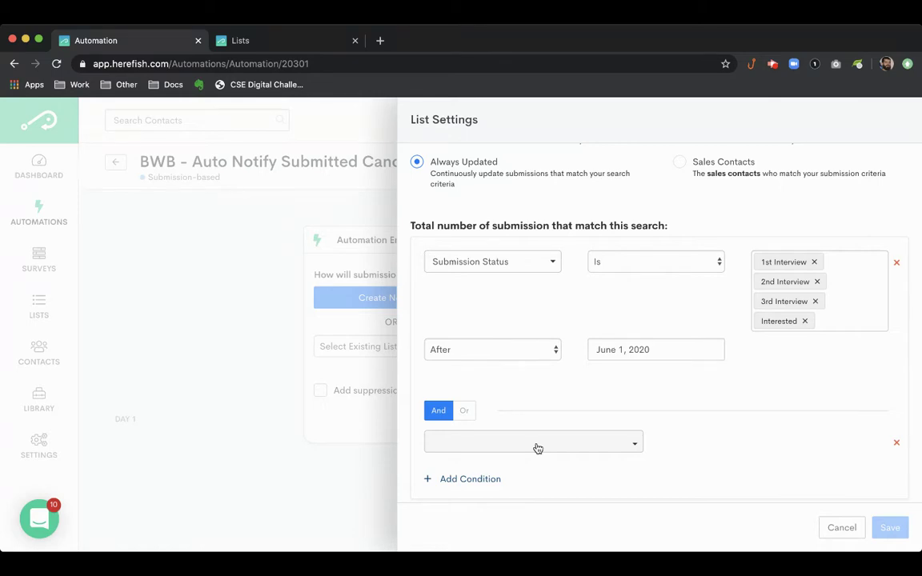
{"action": "left_click", "coordinate": [538, 442]}
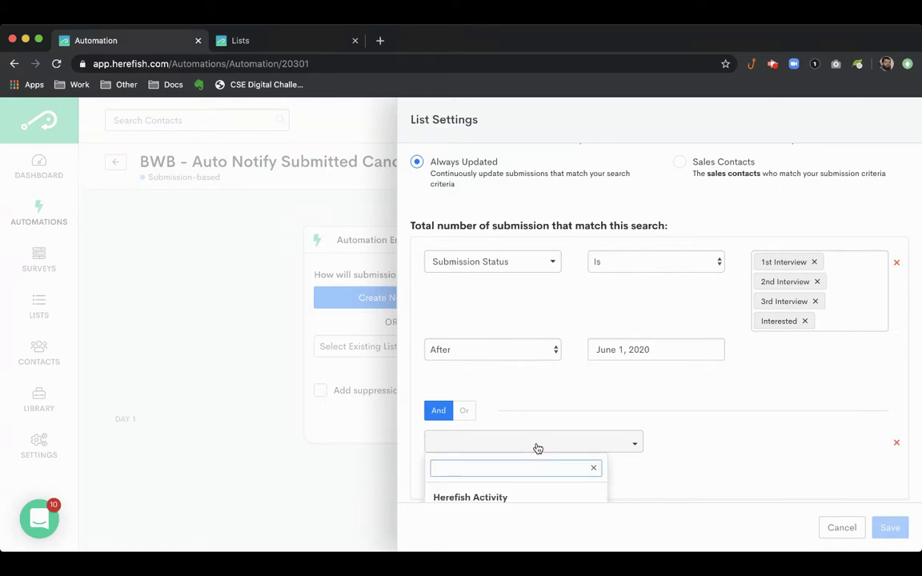
{"action": "scroll", "coordinate": [538, 452], "scroll_direction": "down", "scroll_amount": 2}
{"action": "type", "text": "job"}
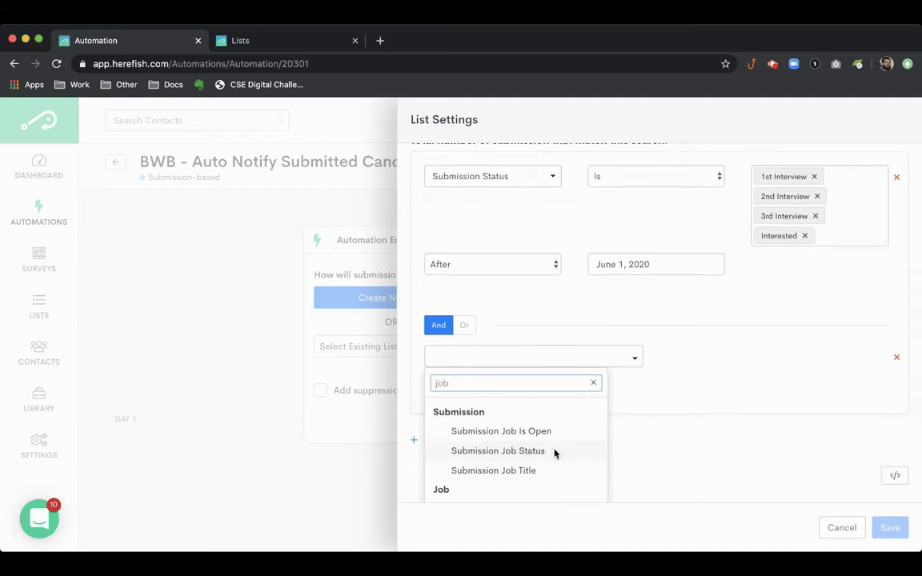
{"action": "left_click", "coordinate": [542, 432]}
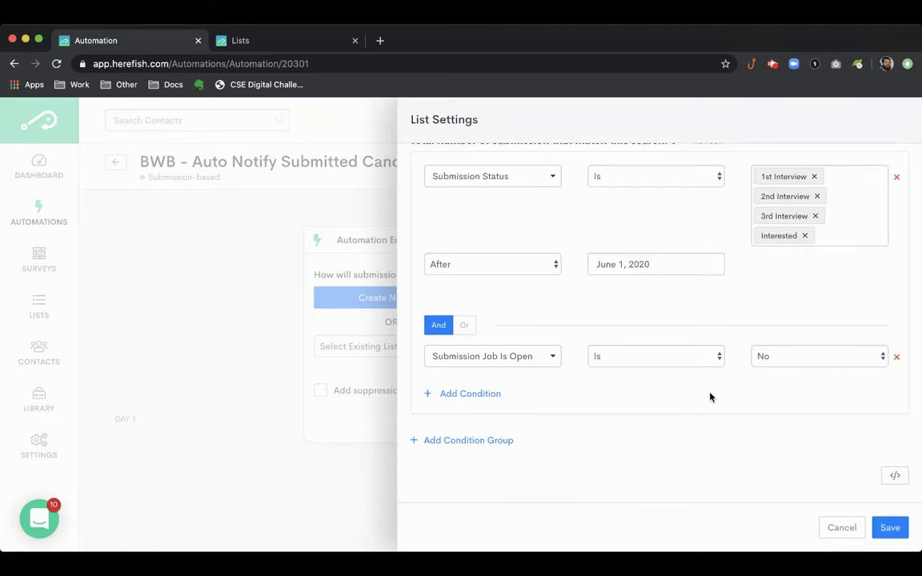
Review the list's conditions and save the list for the automation's enrollment.
{"action": "scroll", "coordinate": [710, 392], "scroll_direction": "up", "scroll_amount": 3}
{"action": "scroll", "coordinate": [710, 397], "scroll_direction": "down", "scroll_amount": 1}
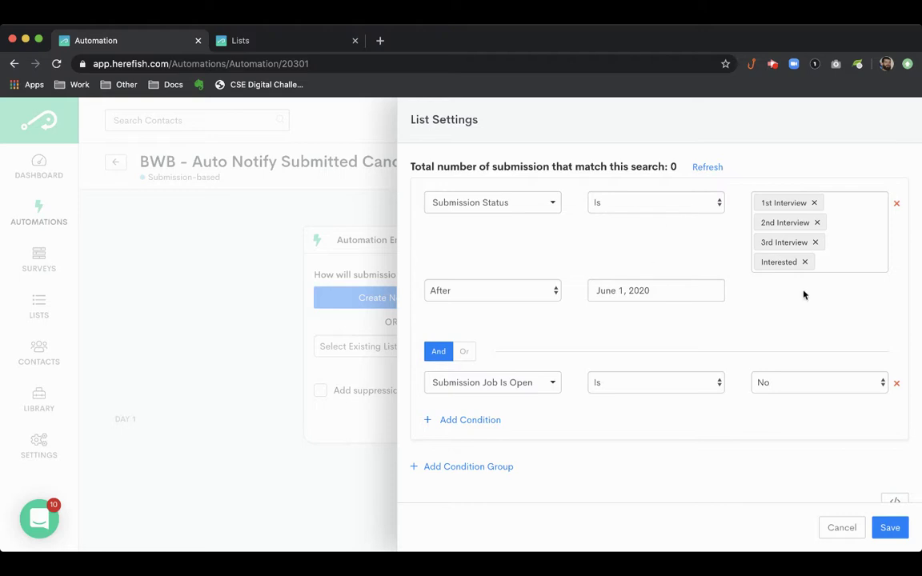
{"action": "scroll", "coordinate": [821, 360], "scroll_direction": "up", "scroll_amount": 4}
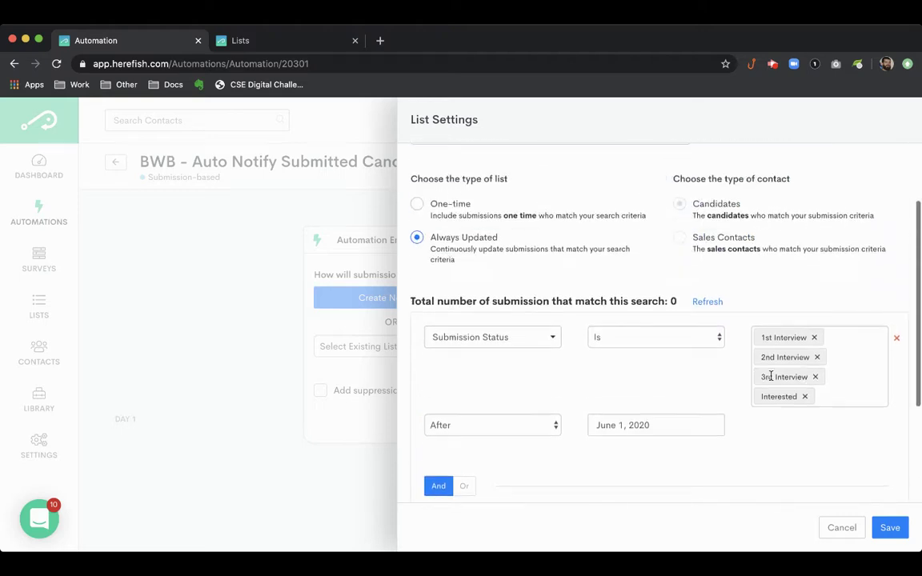
{"action": "scroll", "coordinate": [777, 399], "scroll_direction": "down", "scroll_amount": 5}
{"action": "left_click", "coordinate": [890, 527]}
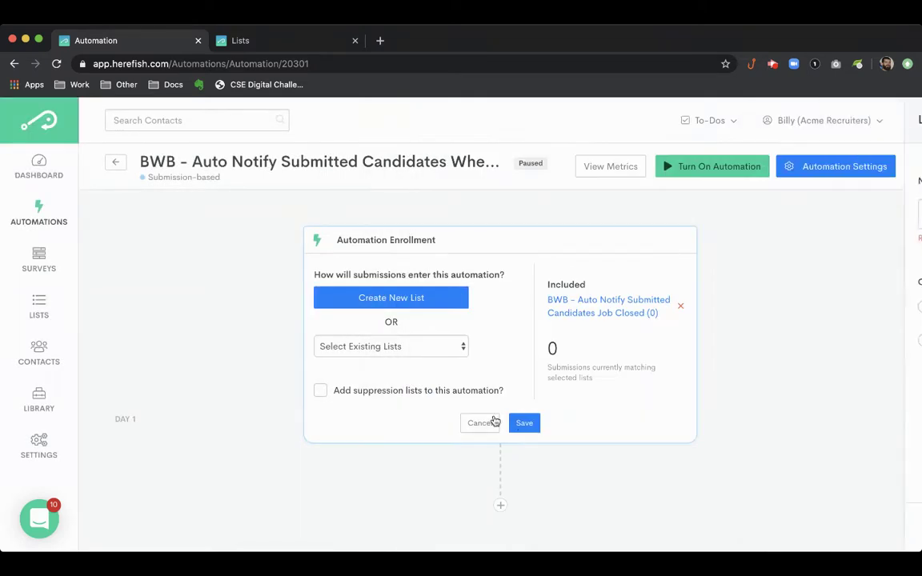
Save the enrollment with the included list and add a Send Email step using a plain text email from scratch.
{"action": "left_click", "coordinate": [522, 424]}
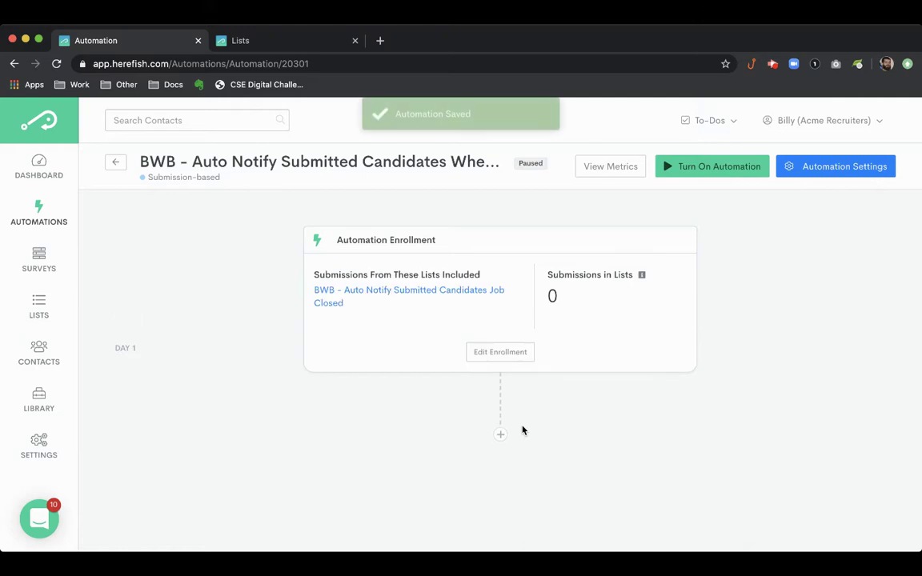
{"action": "left_click", "coordinate": [500, 435]}
{"action": "scroll", "coordinate": [560, 454], "scroll_direction": "down", "scroll_amount": 2}
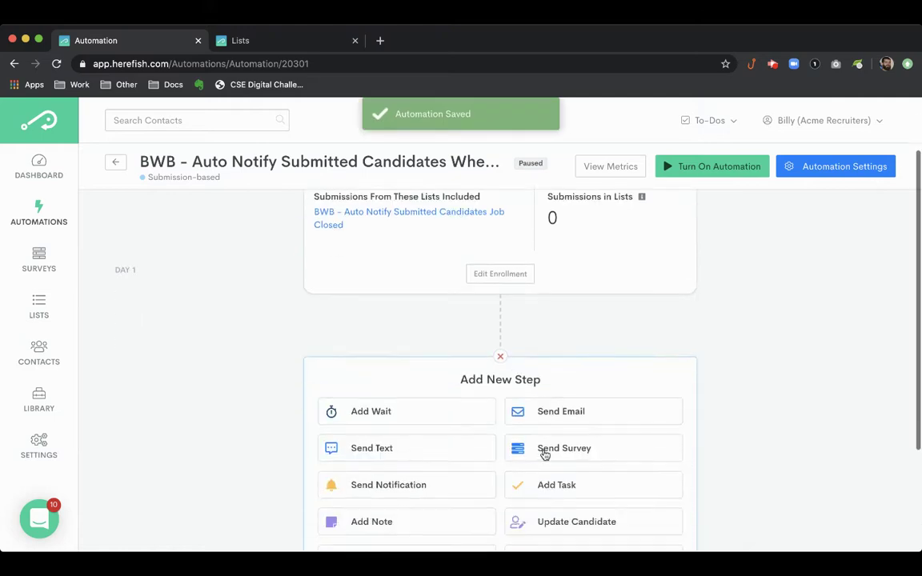
{"action": "left_click", "coordinate": [563, 412]}
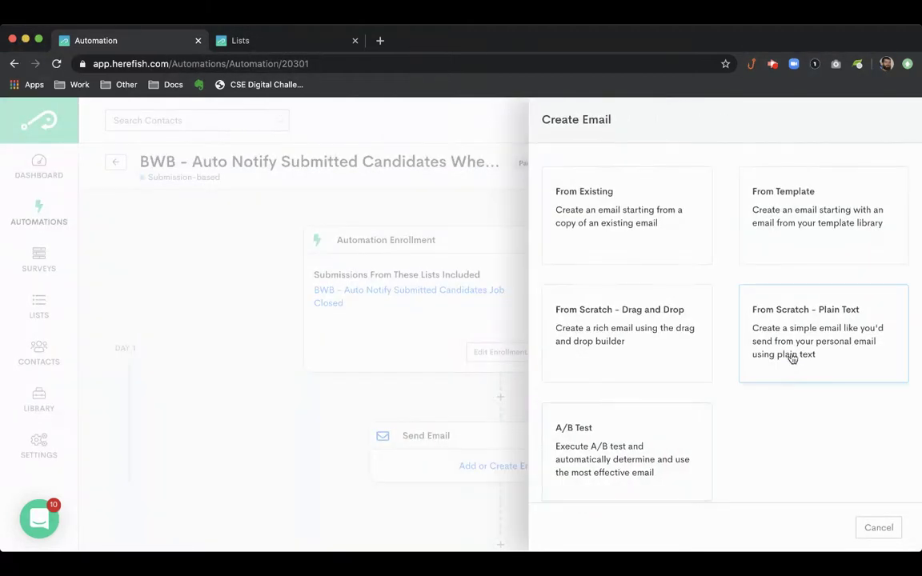
{"action": "left_click", "coordinate": [792, 358]}
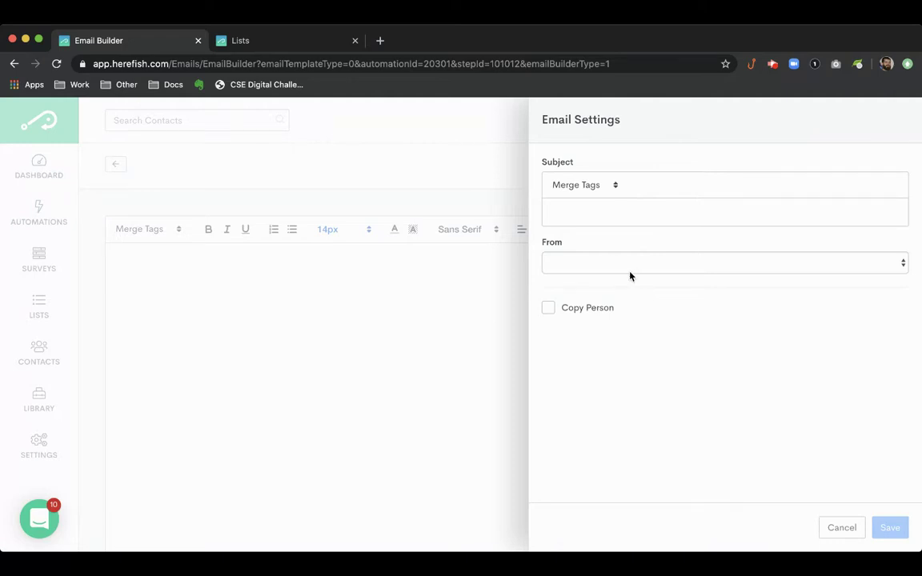
Set the email subject to "Update on your %JOBTITLE% Application" using the Job Title merge tag, and save the email settings.
{"action": "left_click", "coordinate": [641, 212]}
{"action": "type", "text": "Update on your"}
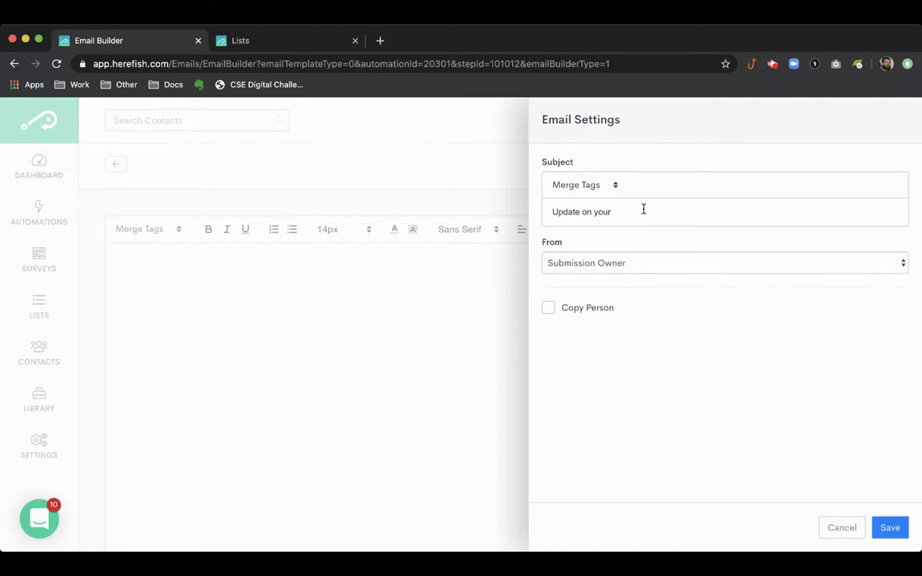
{"action": "left_click", "coordinate": [609, 185]}
{"action": "type", "text": "job titl"}
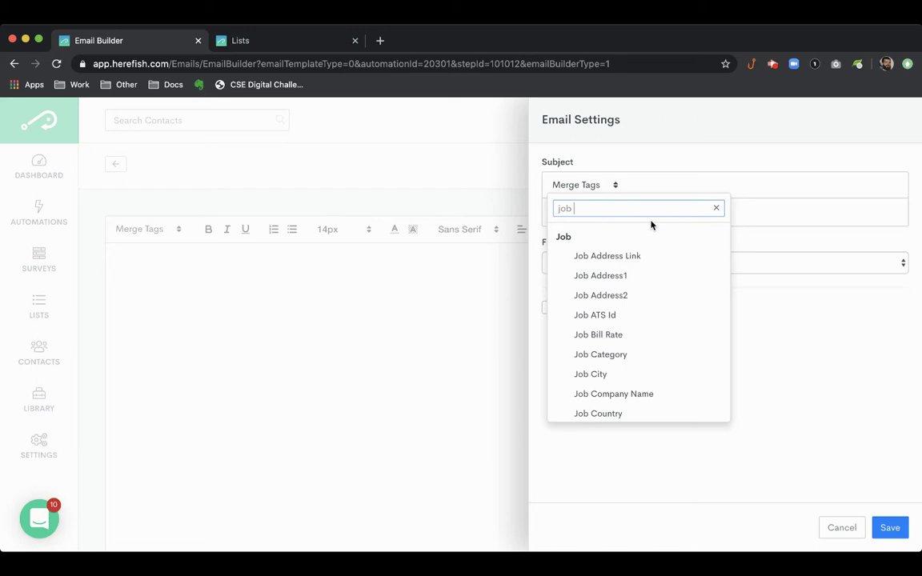
{"action": "left_click", "coordinate": [634, 258]}
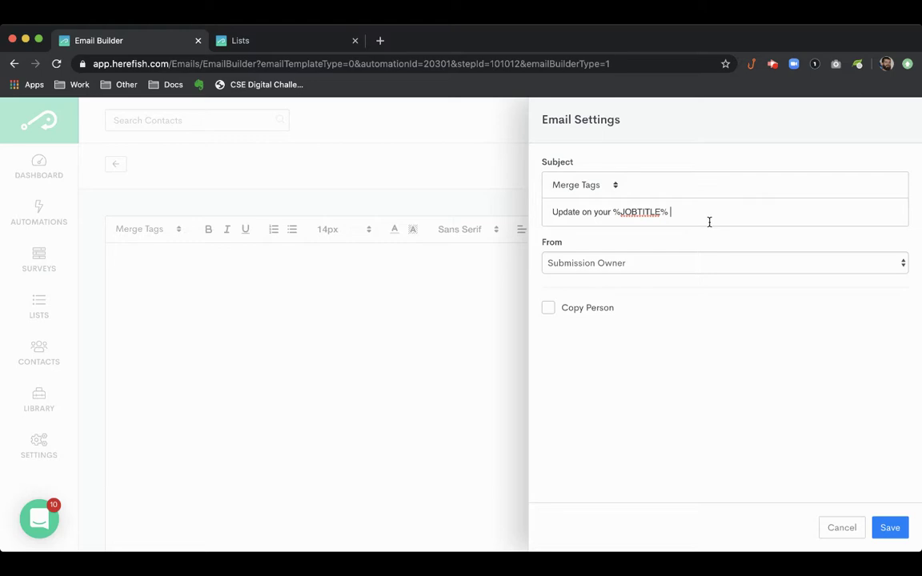
{"action": "type", "text": "Submis"}
{"action": "key", "text": "BackSpace"}
{"action": "key", "text": "BackSpace"}
{"action": "key", "text": "BackSpace"}
{"action": "key", "text": "BackSpace"}
{"action": "key", "text": "BackSpace"}
{"action": "key", "text": "BackSpace"}
{"action": "type", "text": "Application"}
{"action": "left_click", "coordinate": [884, 524]}
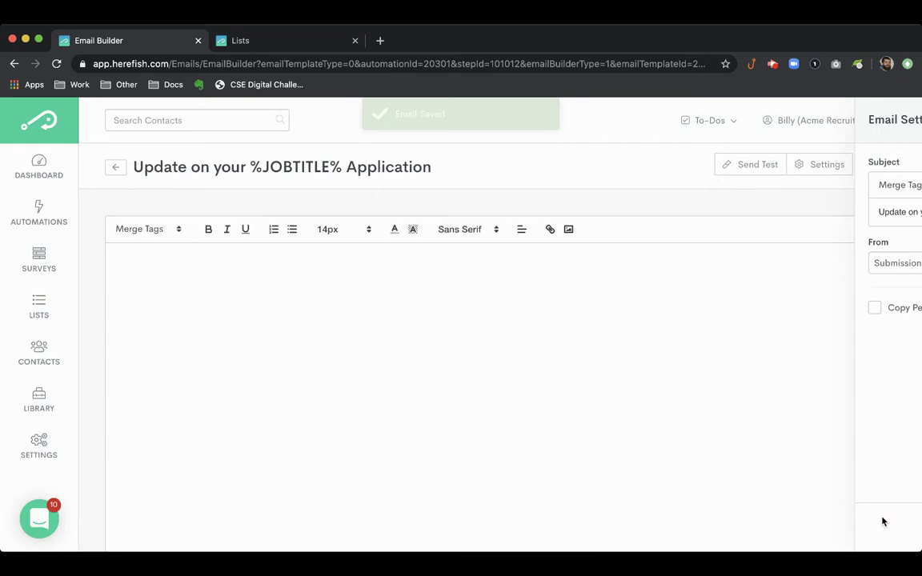
Start the email body with the greeting "Hi %FIRSTNAME%," using the Candidate First Name merge tag.
{"action": "left_click", "coordinate": [195, 273]}
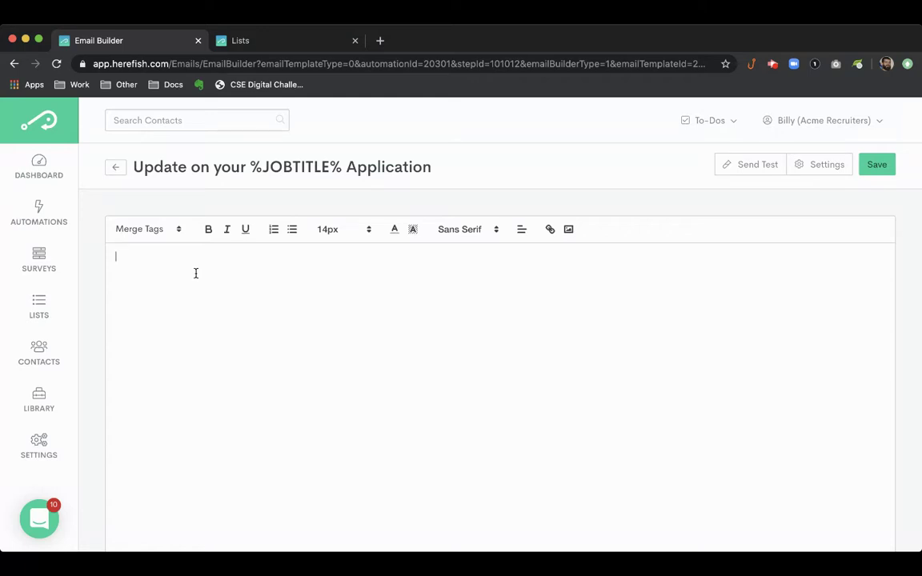
{"action": "left_click", "coordinate": [195, 273]}
{"action": "type", "text": "Hi"}
{"action": "left_click", "coordinate": [161, 234]}
{"action": "type", "text": "first"}
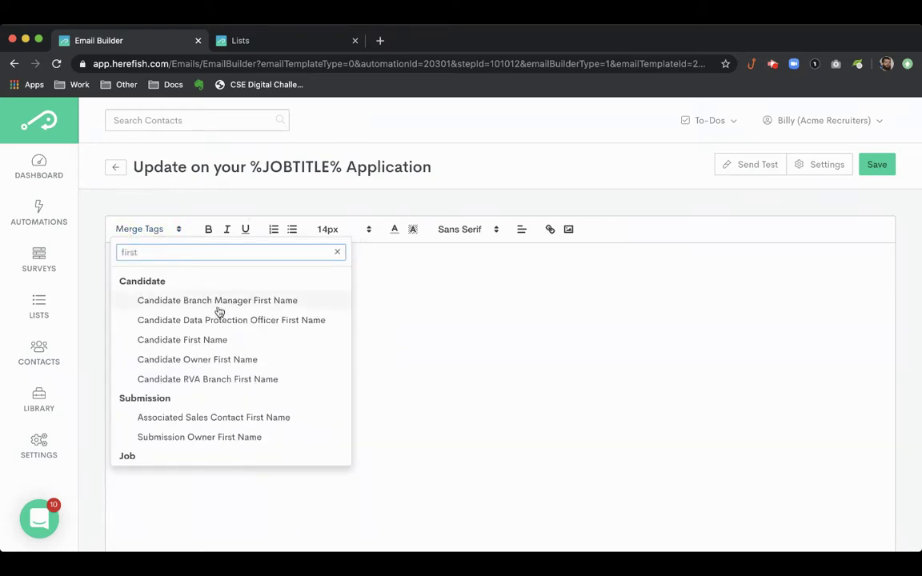
{"action": "left_click", "coordinate": [223, 344]}
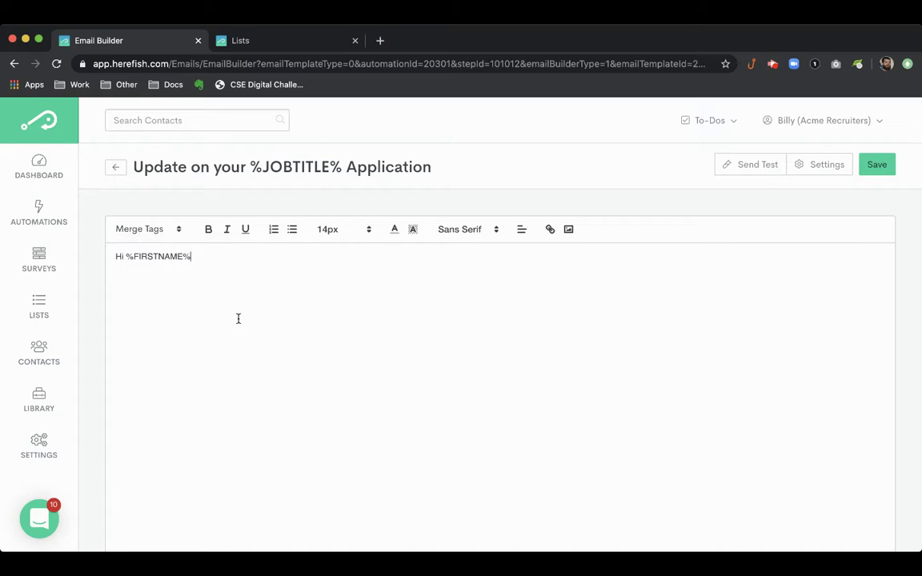
{"action": "type", "text": ","}
{"action": "key", "text": "Return"}
Write "Just wanted to let you know the position" below the greeting, followed by the Job Title merge tag.
{"action": "type", "text": "Just wanted to let you konw the"}
{"action": "key", "text": "BackSpace"}
{"action": "key", "text": "BackSpace"}
{"action": "key", "text": "BackSpace"}
{"action": "key", "text": "BackSpace"}
{"action": "key", "text": "BackSpace"}
{"action": "key", "text": "BackSpace"}
{"action": "type", "text": "now the clien"}
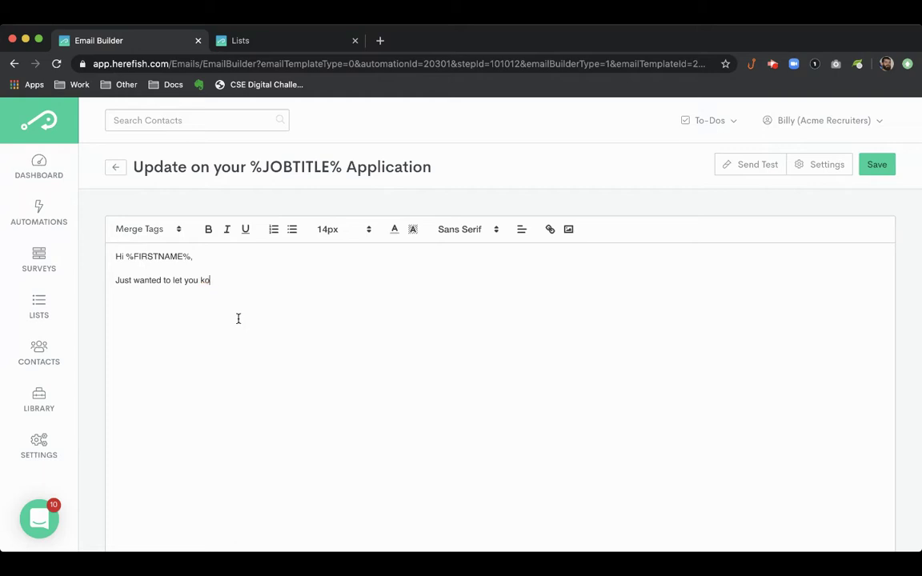
{"action": "key", "text": "BackSpace"}
{"action": "key", "text": "BackSpace"}
{"action": "key", "text": "BackSpace"}
{"action": "key", "text": "BackSpace"}
{"action": "type", "text": "poisit"}
{"action": "key", "text": "BackSpace"}
{"action": "key", "text": "BackSpace"}
{"action": "key", "text": "BackSpace"}
{"action": "key", "text": "BackSpace"}
{"action": "type", "text": "sition"}
{"action": "left_click", "coordinate": [160, 229]}
{"action": "type", "text": "job it"}
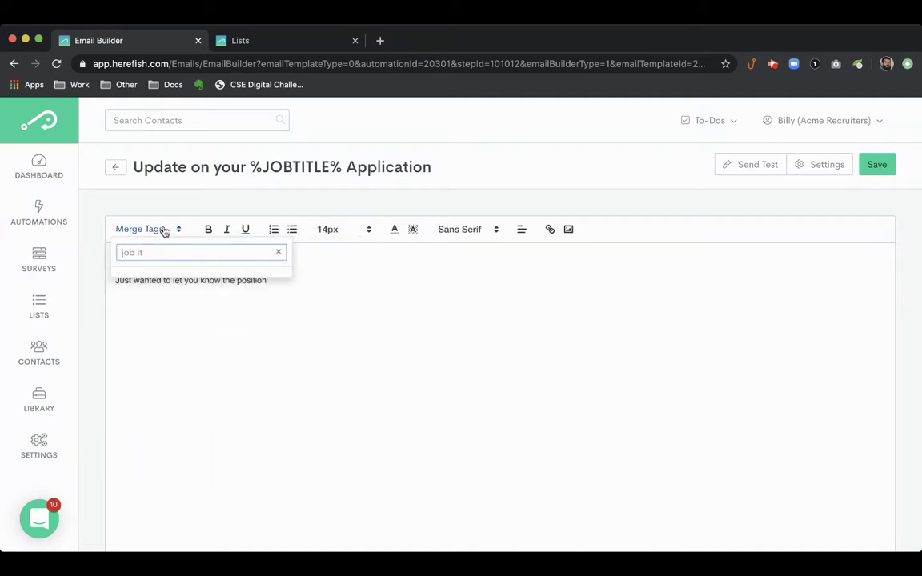
{"action": "key", "text": "BackSpace"}
{"action": "key", "text": "BackSpace"}
{"action": "key", "text": "BackSpace"}
{"action": "type", "text": "t"}
{"action": "left_click", "coordinate": [164, 300]}
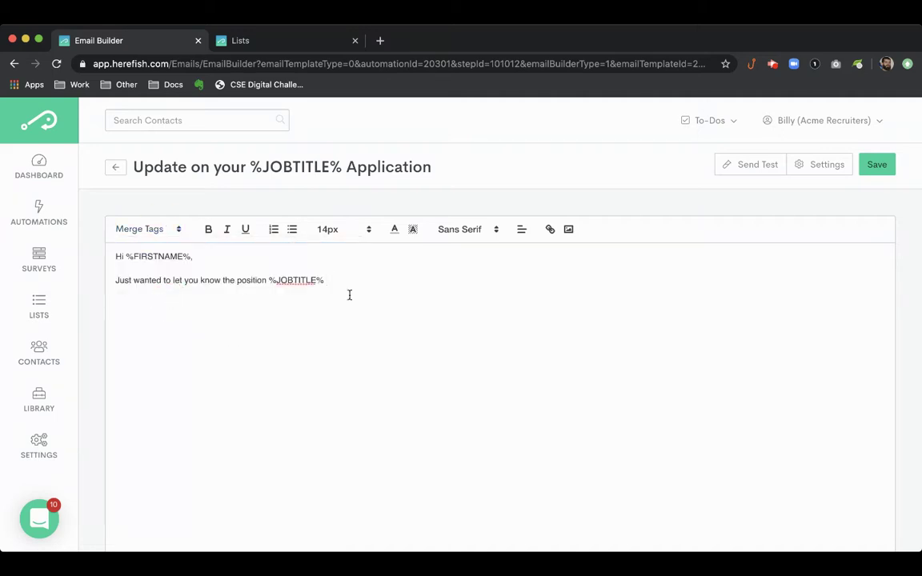
Continue the paragraph with "is no longer available. We'll be sure to be on the lookout for anything else that would be a good fit.".
{"action": "type", "text": "is no longer available. WE"}
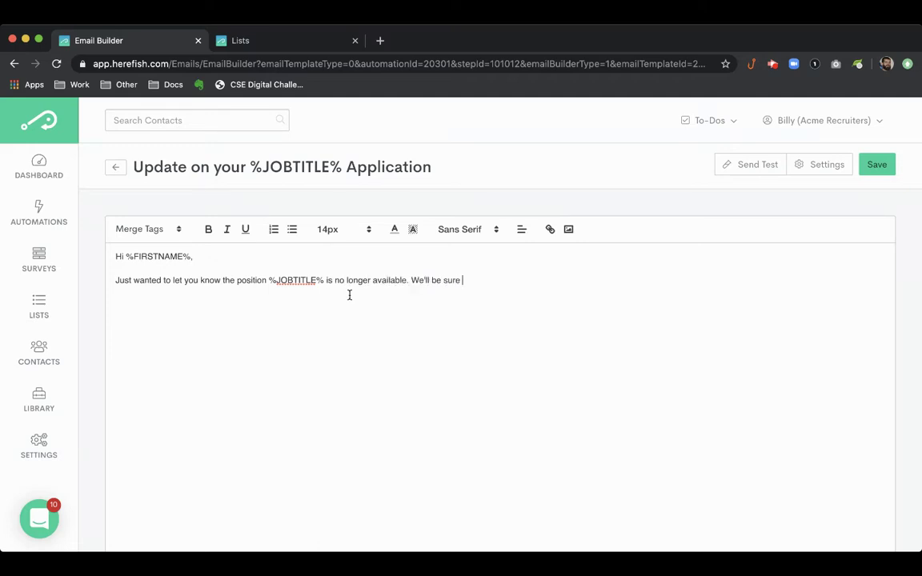
{"action": "type", "text": "on the lookout for anything "}
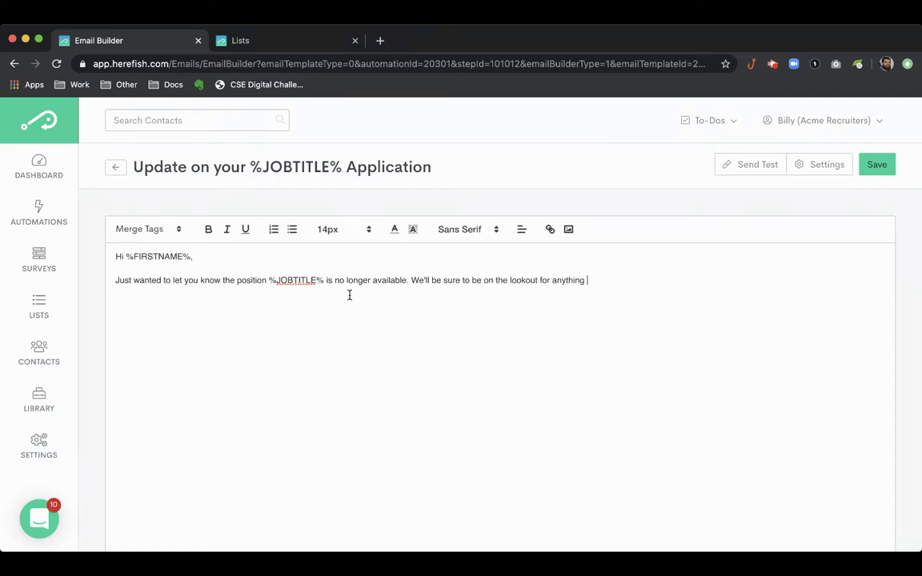
{"action": "type", "text": "else that would be a good fit."}
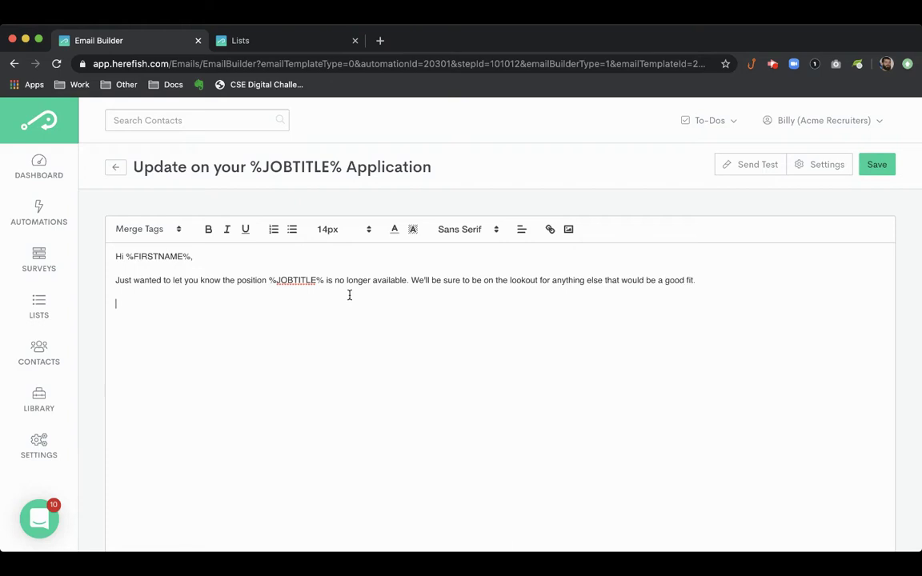
{"action": "left_click", "coordinate": [128, 229]}
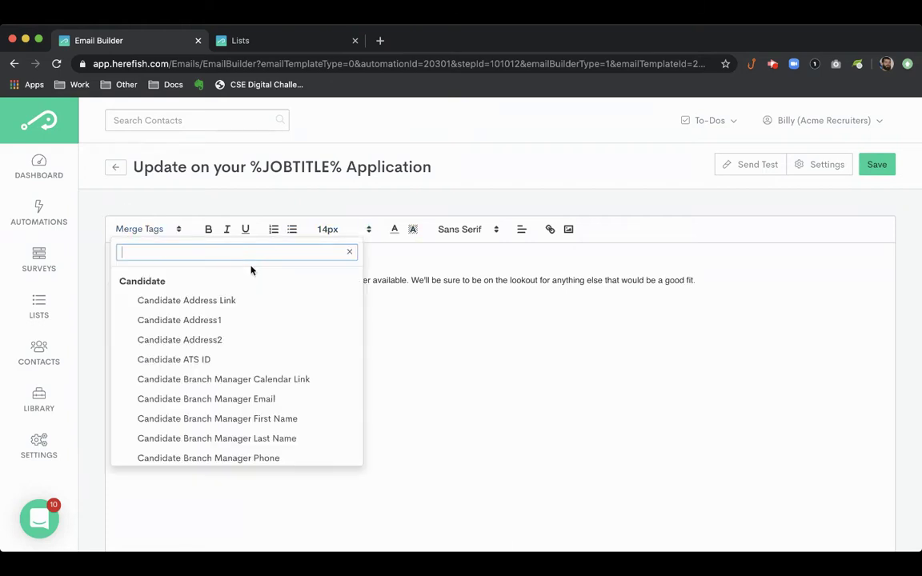
{"action": "type", "text": "job"}
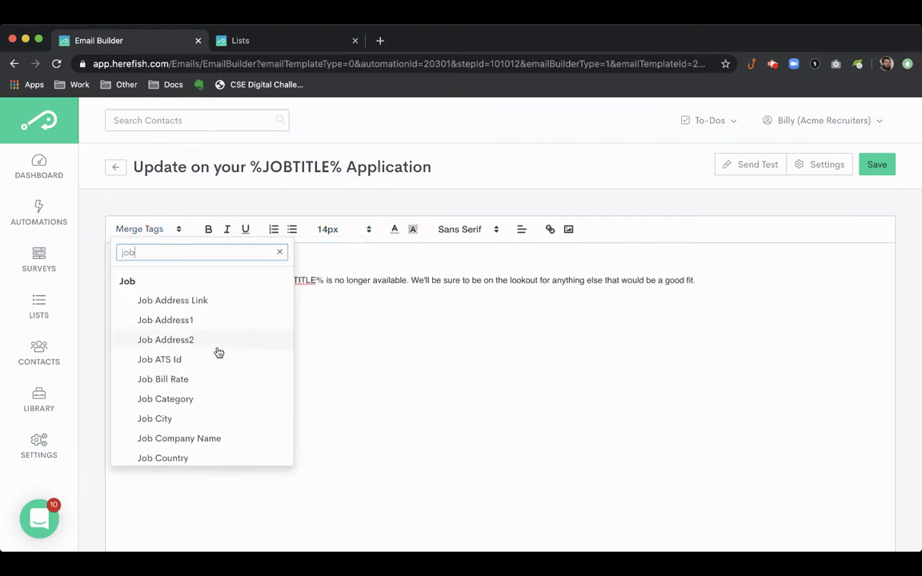
{"action": "scroll", "coordinate": [219, 367], "scroll_direction": "down", "scroll_amount": 10}
{"action": "scroll", "coordinate": [219, 367], "scroll_direction": "down", "scroll_amount": 3}
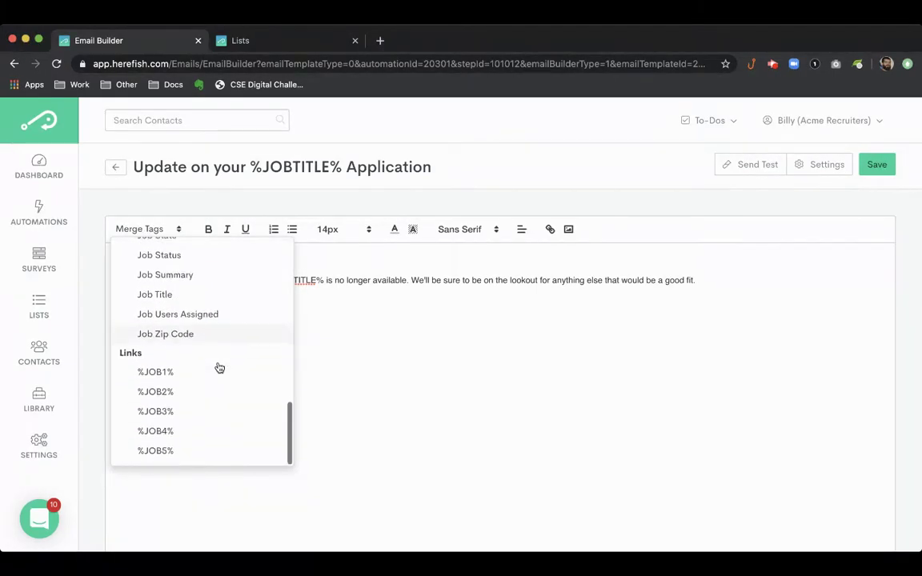
{"action": "left_click", "coordinate": [357, 313]}
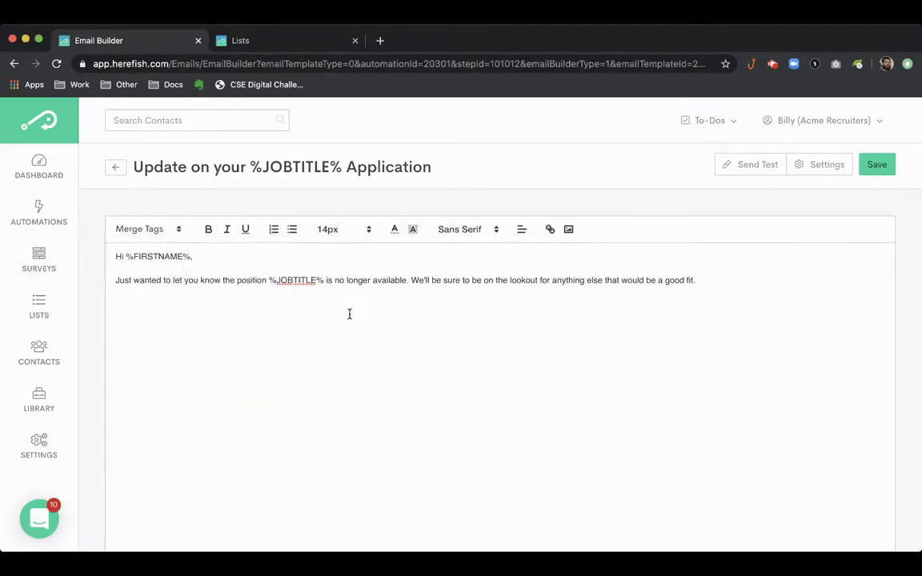
Add the line "Check out these jobs that could be a fit" and insert the %JOB1% link merge tag below it.
{"action": "type", "text": "Check out these jobs that could be a fit"}
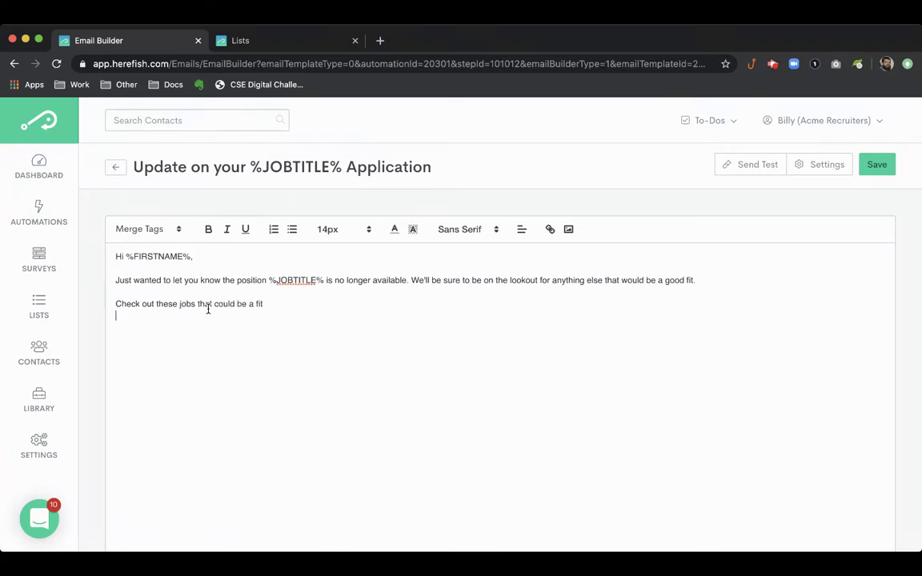
{"action": "left_click", "coordinate": [170, 234]}
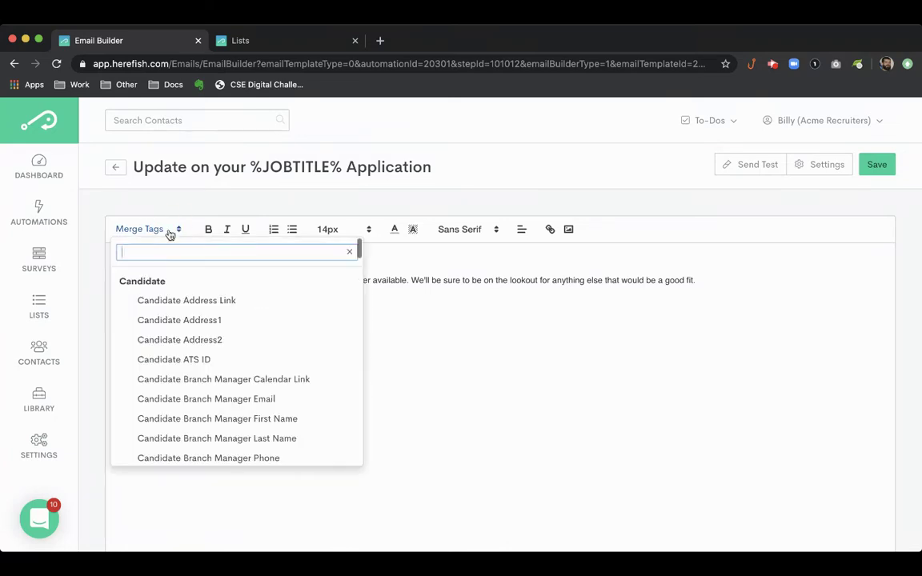
{"action": "type", "text": "job"}
{"action": "scroll", "coordinate": [206, 379], "scroll_direction": "left", "scroll_amount": 5}
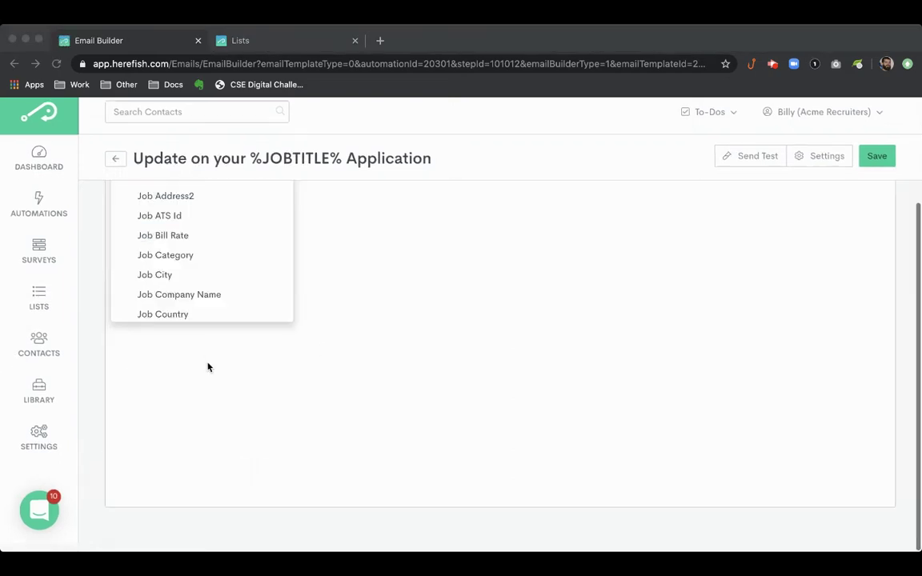
{"action": "scroll", "coordinate": [198, 303], "scroll_direction": "down", "scroll_amount": 3}
{"action": "scroll", "coordinate": [200, 303], "scroll_direction": "down", "scroll_amount": 10}
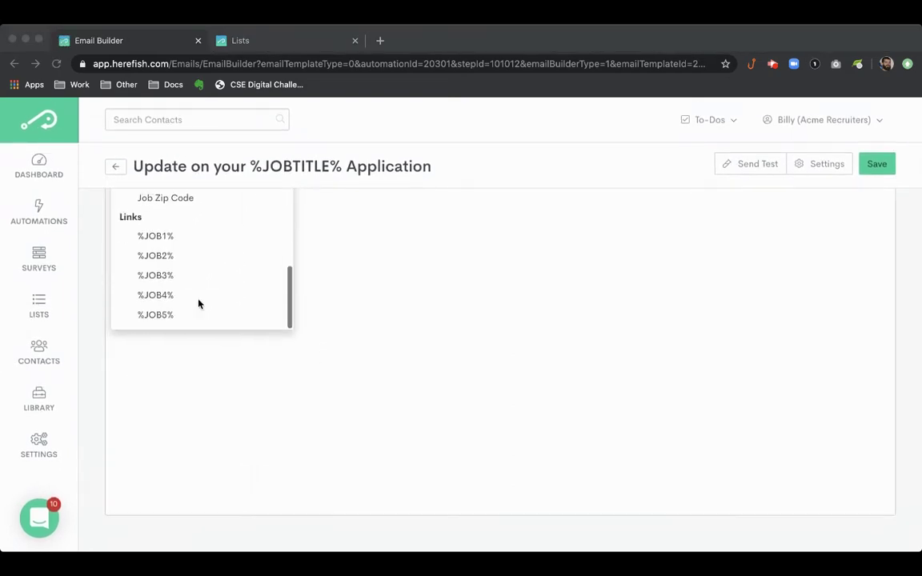
{"action": "left_click", "coordinate": [175, 244]}
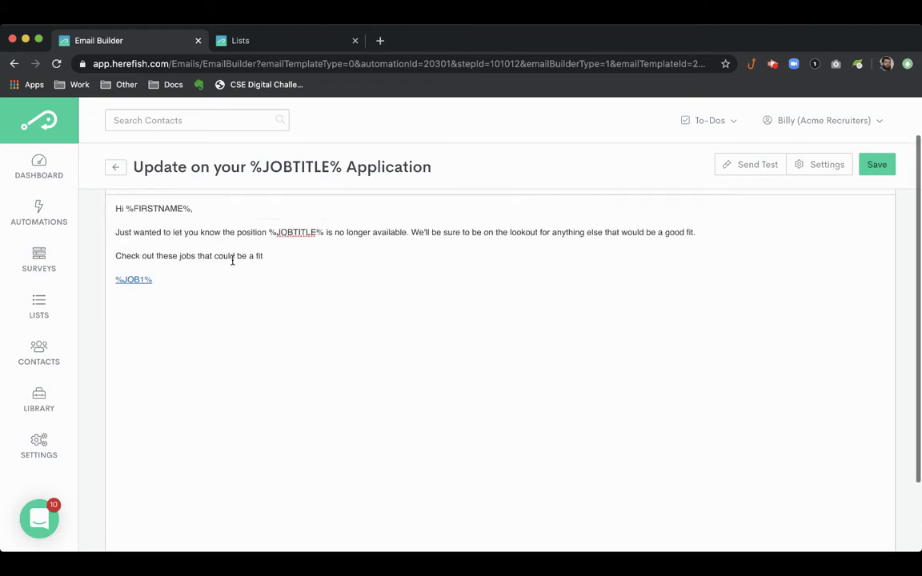
Insert the %JOB2% link merge tag on a new line below %JOB1%.
{"action": "key", "text": "Return"}
{"action": "left_click", "coordinate": [141, 207]}
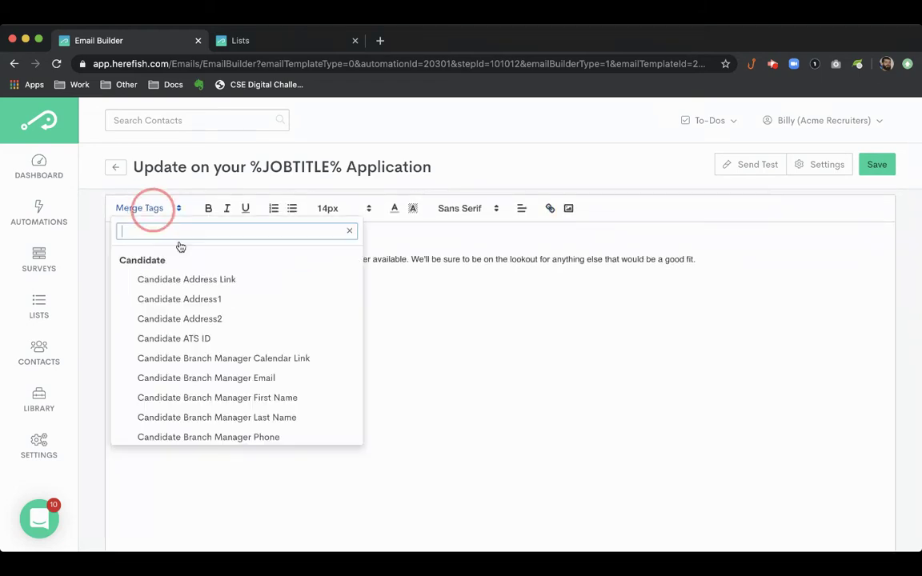
{"action": "type", "text": "job"}
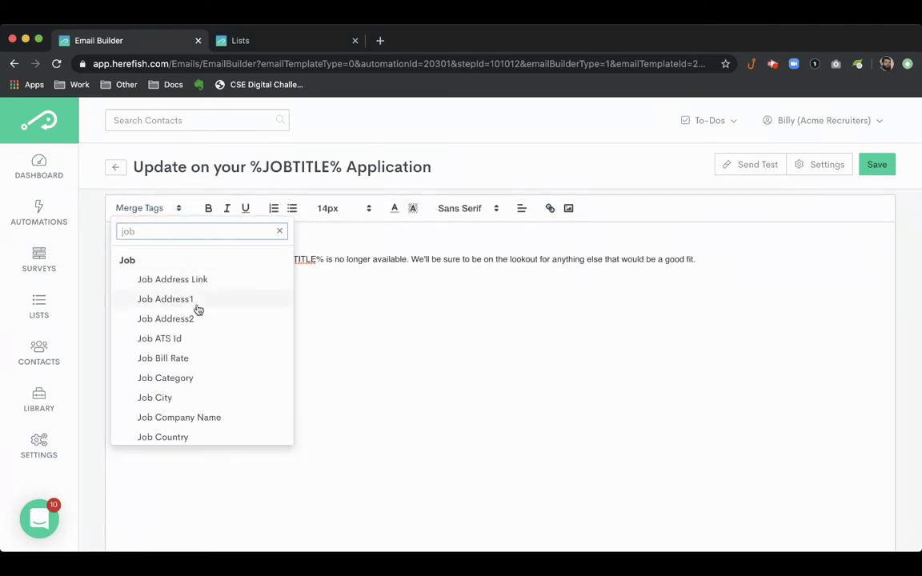
{"action": "scroll", "coordinate": [202, 350], "scroll_direction": "down", "scroll_amount": 10}
{"action": "left_click", "coordinate": [200, 368]}
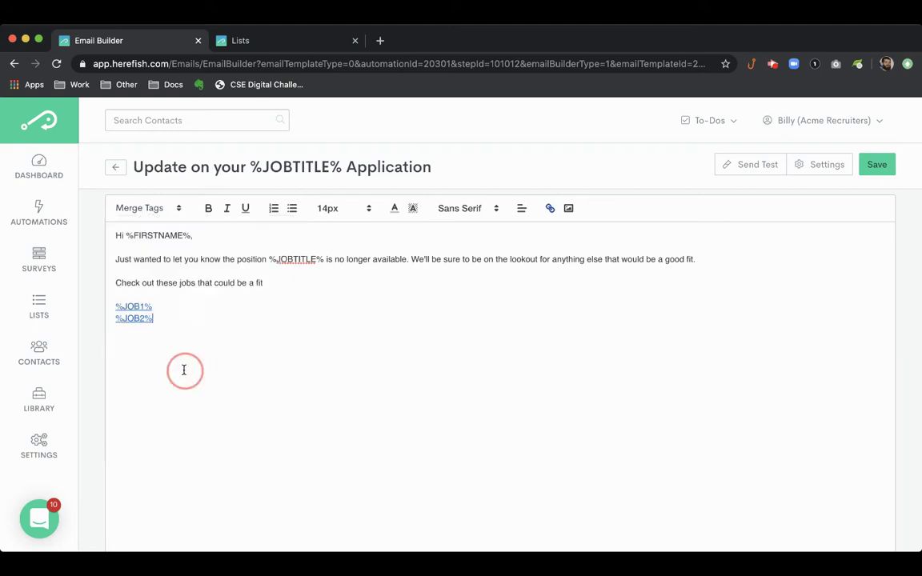
Insert the %JOB3% link merge tag on a new line below %JOB2%.
{"action": "key", "text": "Return"}
{"action": "left_click", "coordinate": [160, 209]}
{"action": "scroll", "coordinate": [192, 353], "scroll_direction": "down", "scroll_amount": 8}
{"action": "scroll", "coordinate": [197, 362], "scroll_direction": "down", "scroll_amount": 15}
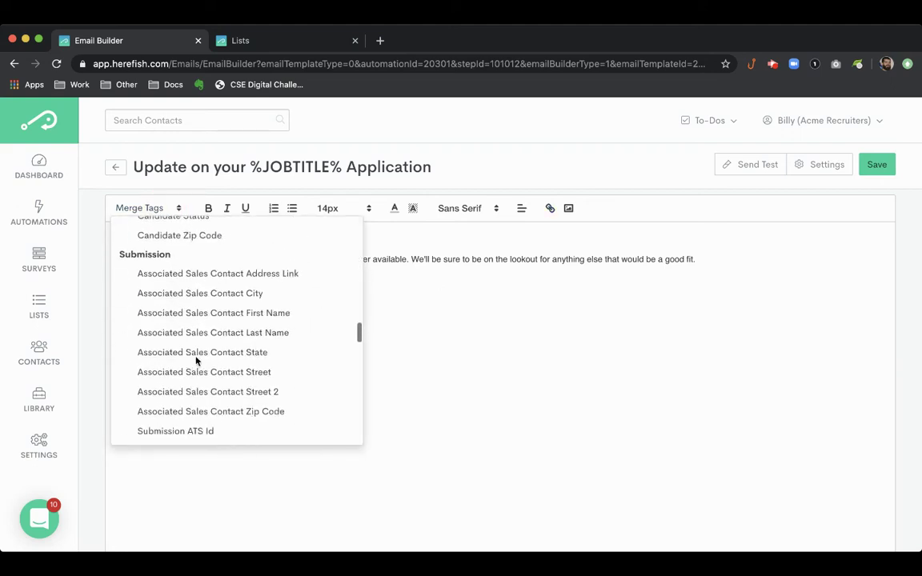
{"action": "scroll", "coordinate": [197, 365], "scroll_direction": "down", "scroll_amount": 4}
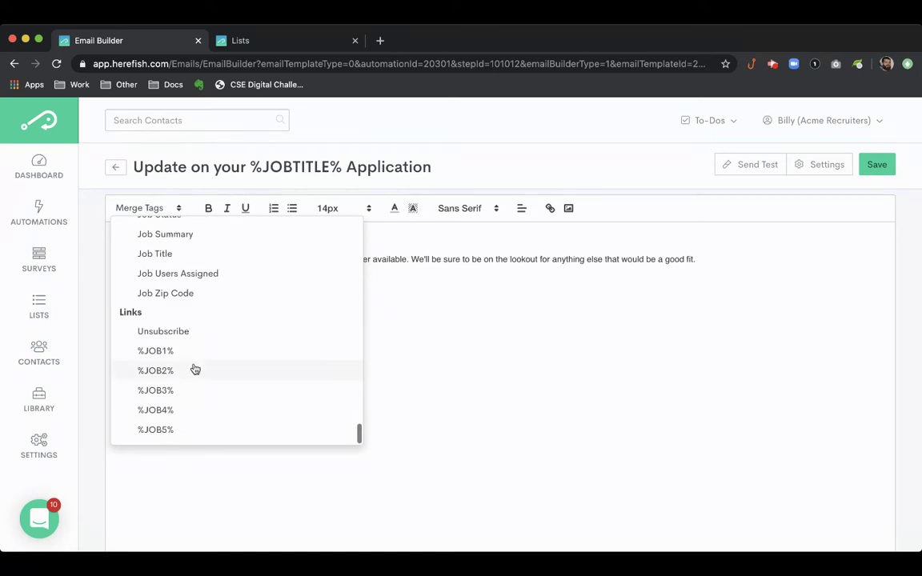
{"action": "left_click", "coordinate": [181, 388]}
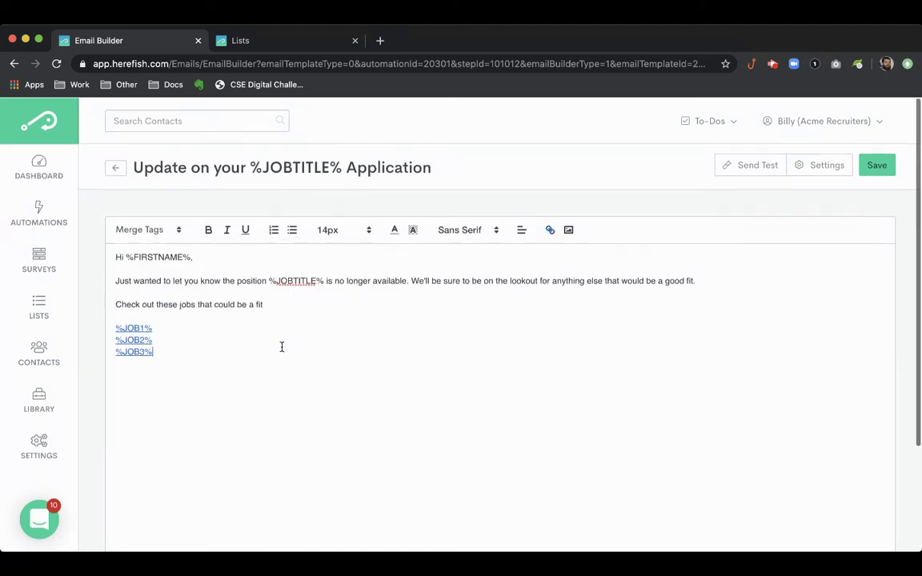
Save the email and return to the automation's workflow below the Send Email step.
{"action": "left_click", "coordinate": [883, 167]}
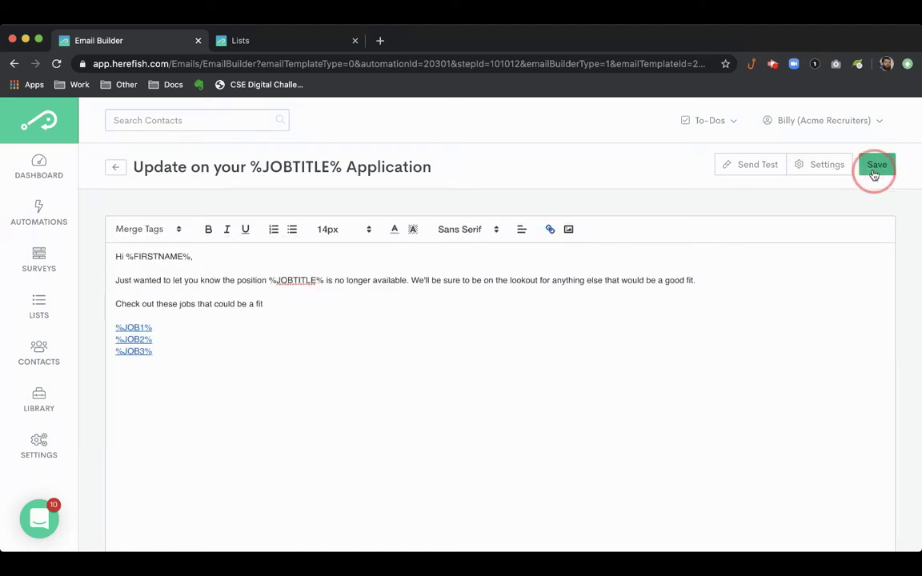
{"action": "left_click", "coordinate": [117, 167]}
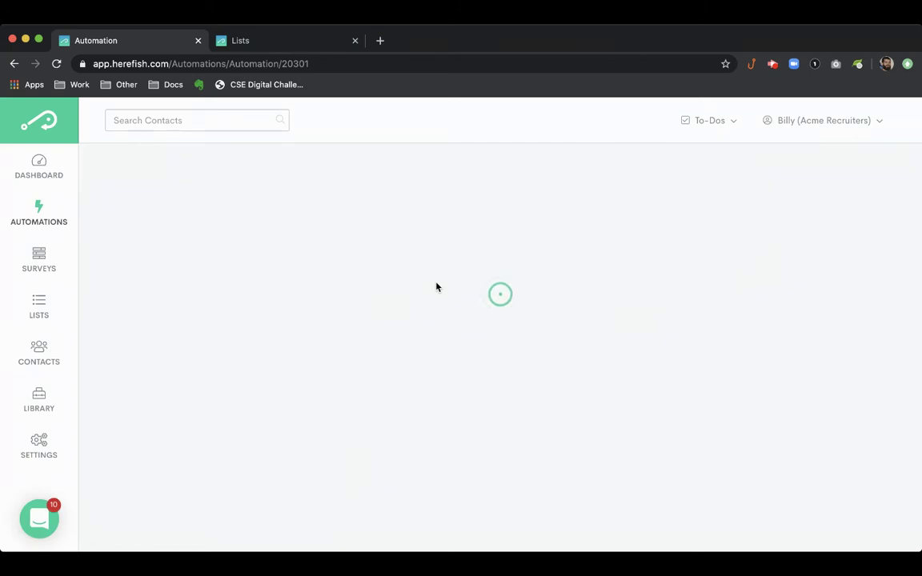
{"action": "scroll", "coordinate": [532, 436], "scroll_direction": "down", "scroll_amount": 2}
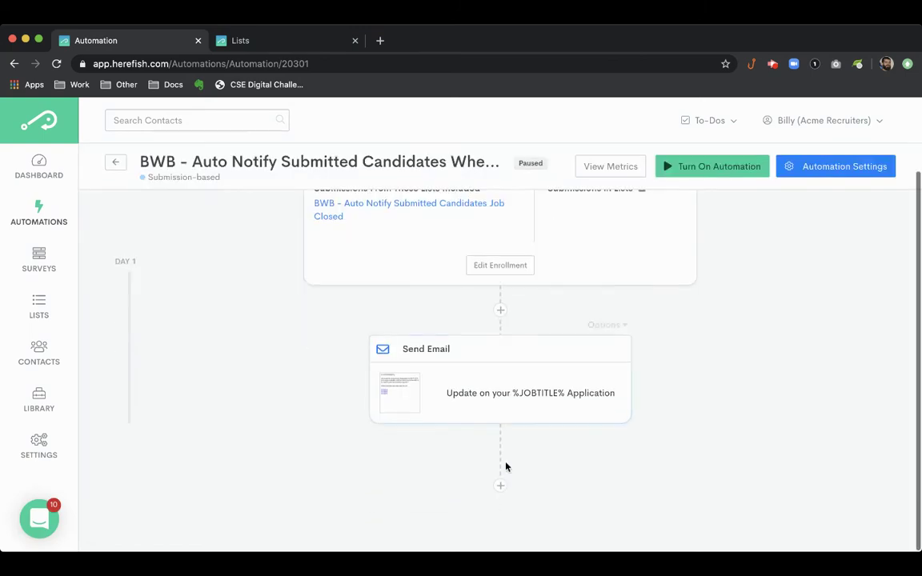
Add an Update Submission step below the Send Email step that sets Submission Status to Herefish Auto Close, and save it.
{"action": "left_click", "coordinate": [501, 488]}
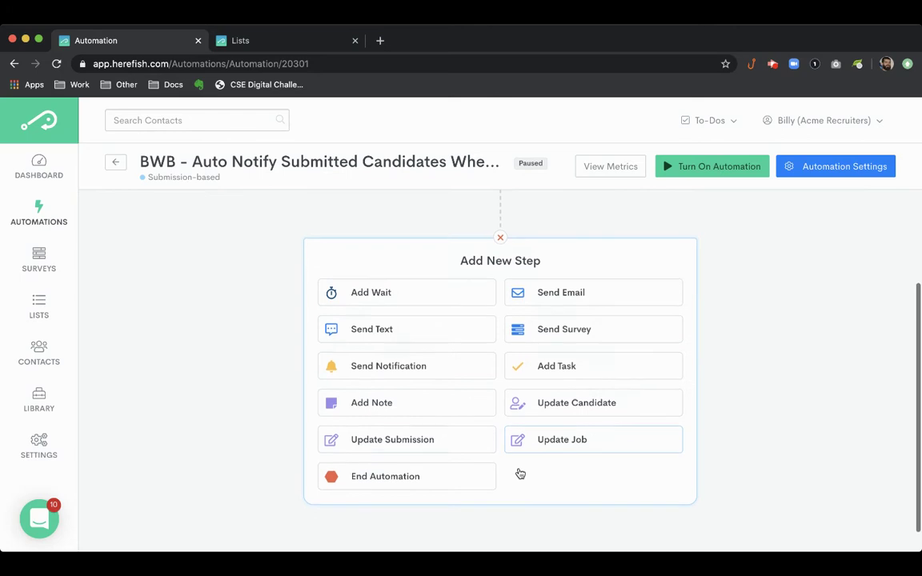
{"action": "left_click", "coordinate": [444, 445]}
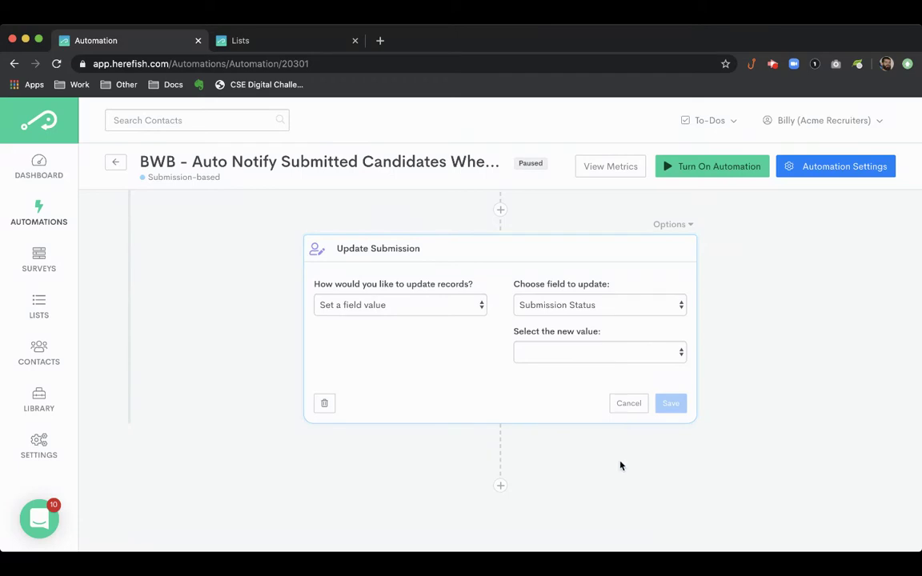
{"action": "left_click", "coordinate": [608, 358]}
{"action": "left_click", "coordinate": [673, 407]}
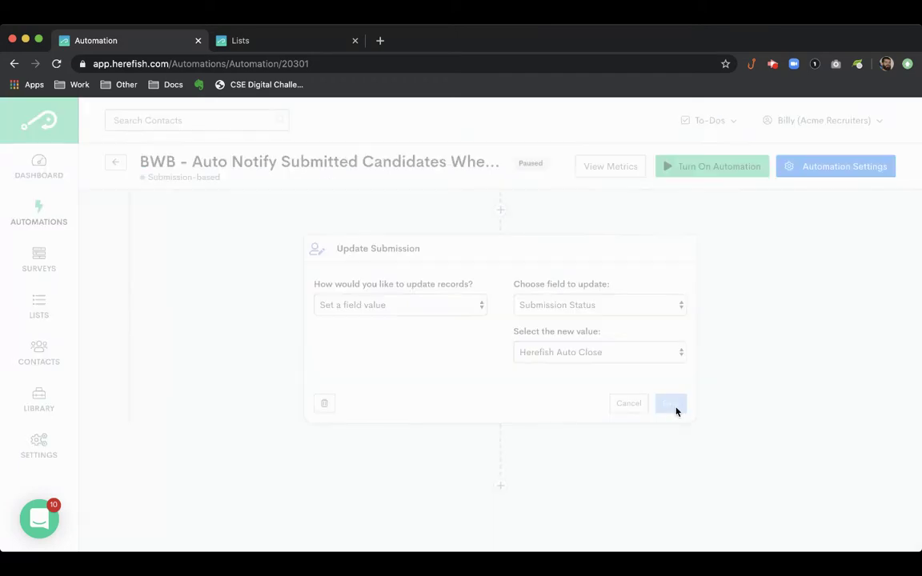
Add an End Automation step below the Update Submission step to finish the workflow.
{"action": "left_click", "coordinate": [500, 486]}
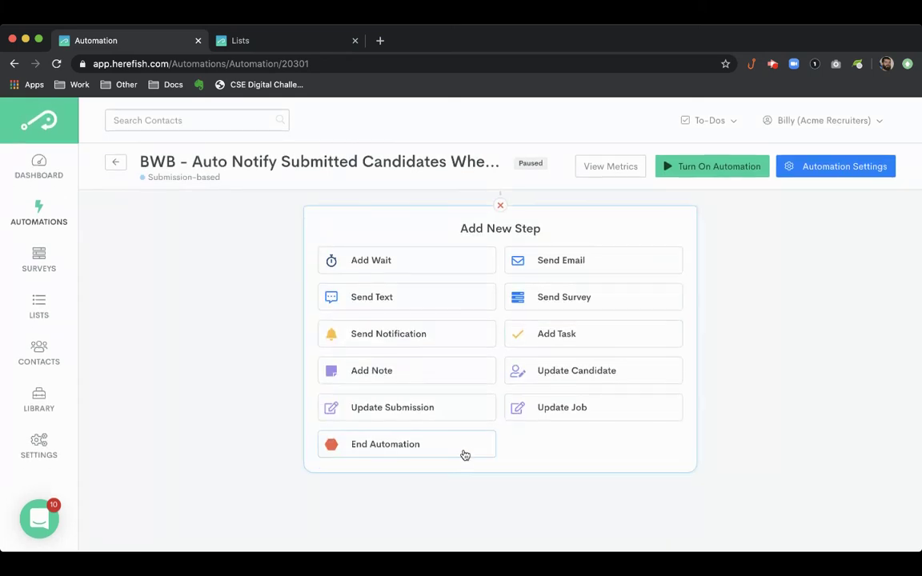
{"action": "left_click", "coordinate": [465, 454]}
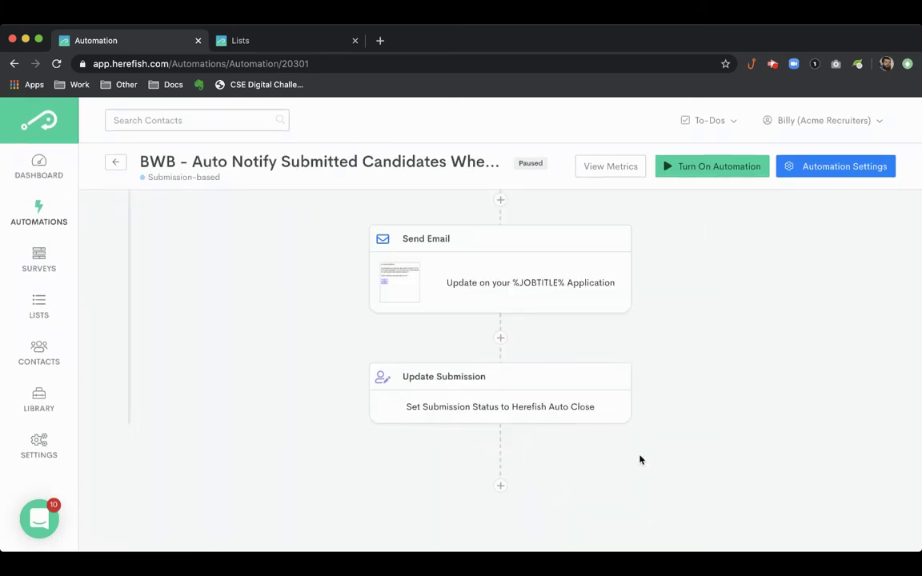
{"action": "scroll", "coordinate": [650, 458], "scroll_direction": "down", "scroll_amount": 1}
{"action": "scroll", "coordinate": [662, 397], "scroll_direction": "up", "scroll_amount": 5}
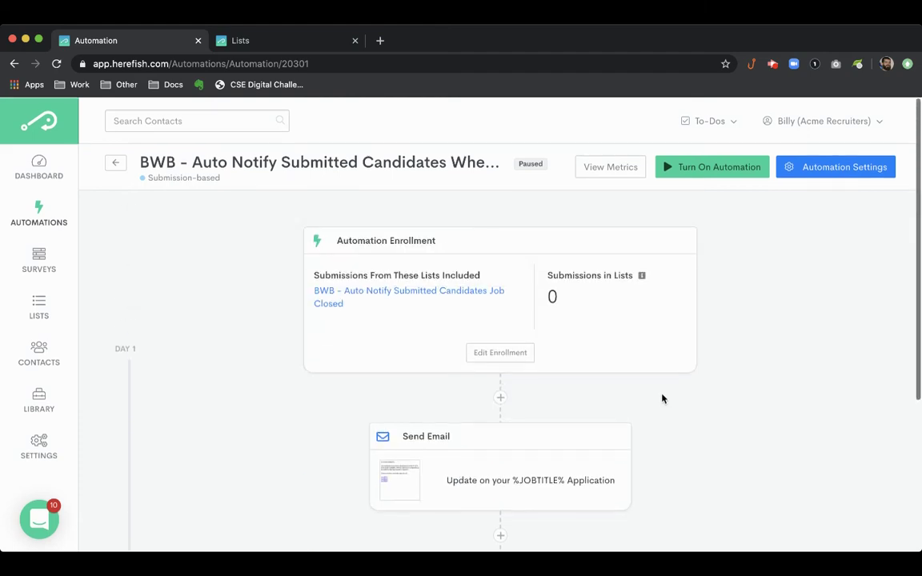
{"action": "scroll", "coordinate": [662, 398], "scroll_direction": "down", "scroll_amount": 3}
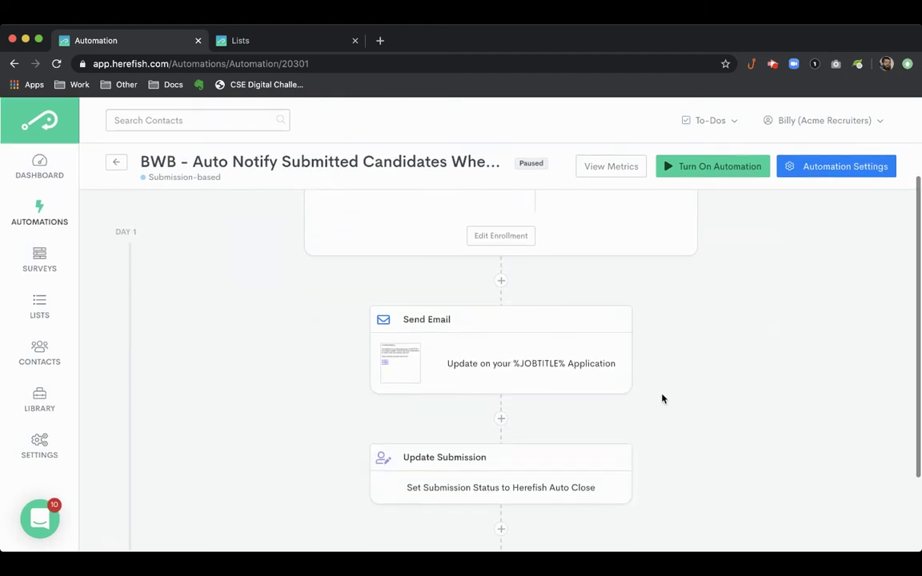
{"action": "scroll", "coordinate": [662, 398], "scroll_direction": "down", "scroll_amount": 1}
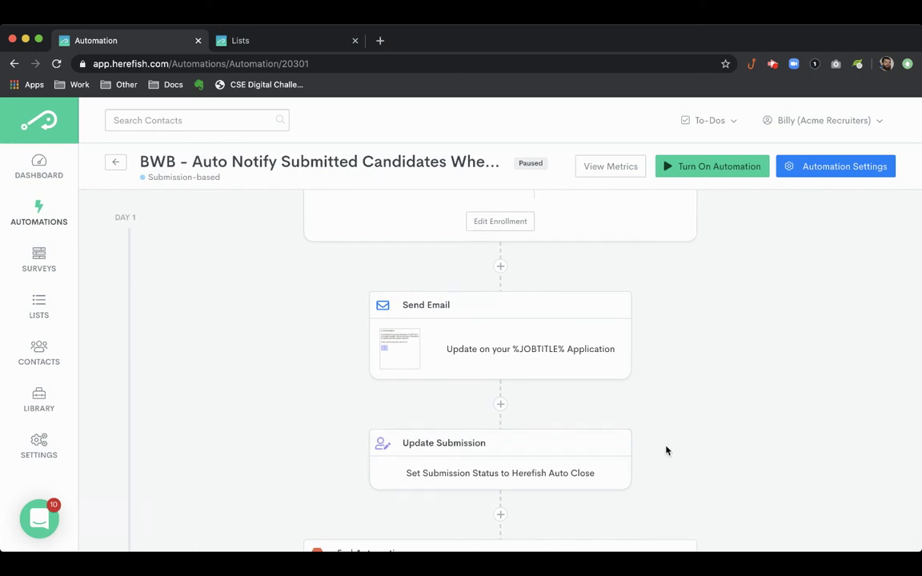